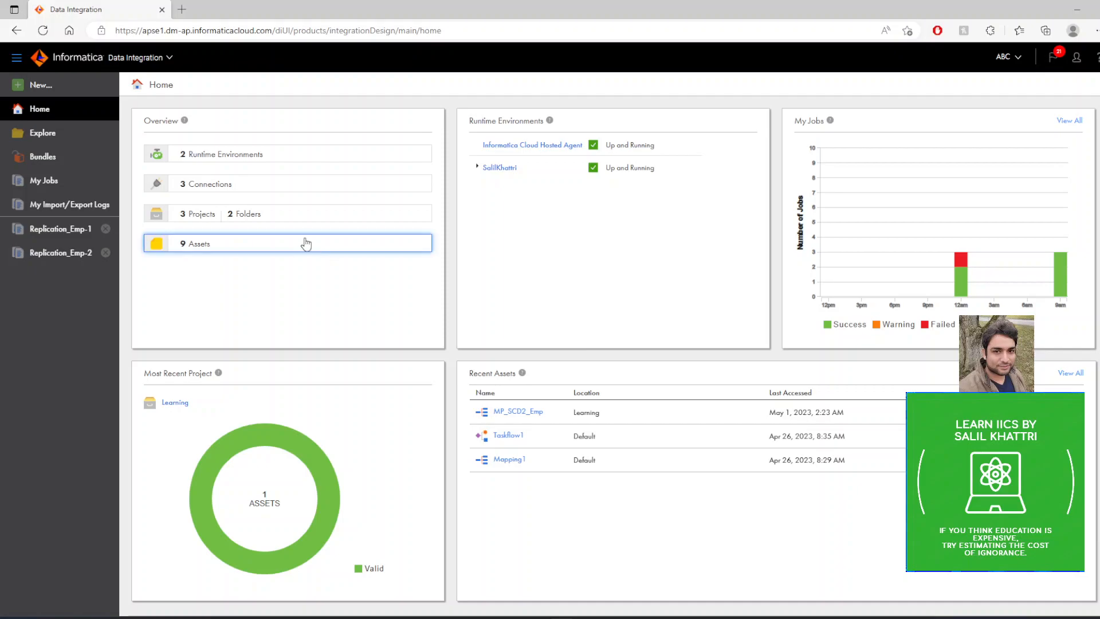
# Create a new Replication Task asset.
pyautogui.click(39, 84)
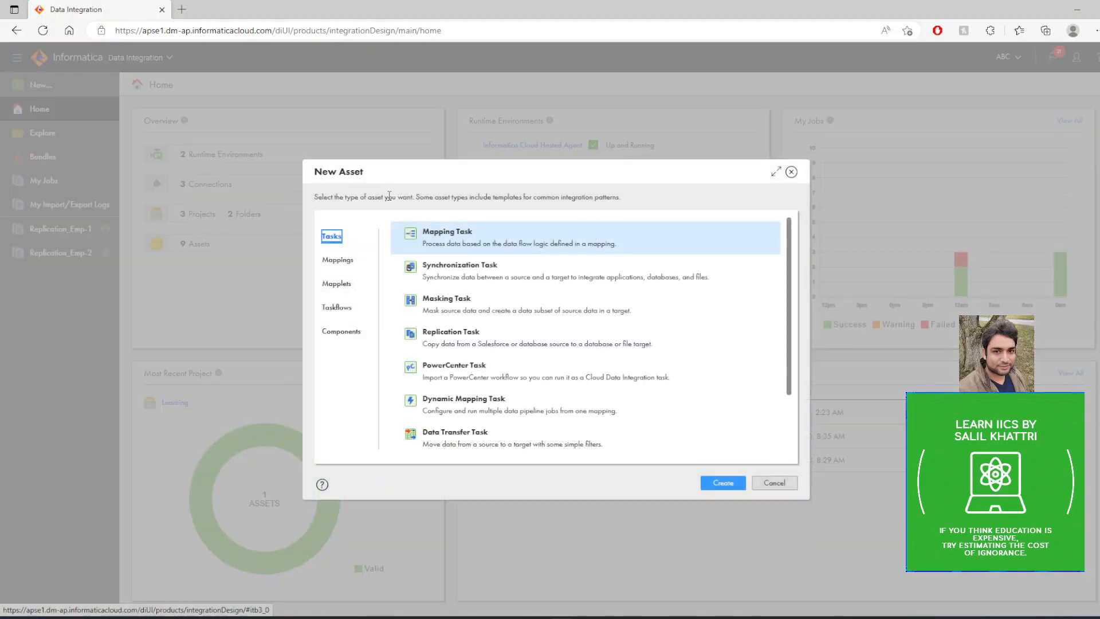
pyautogui.click(459, 336)
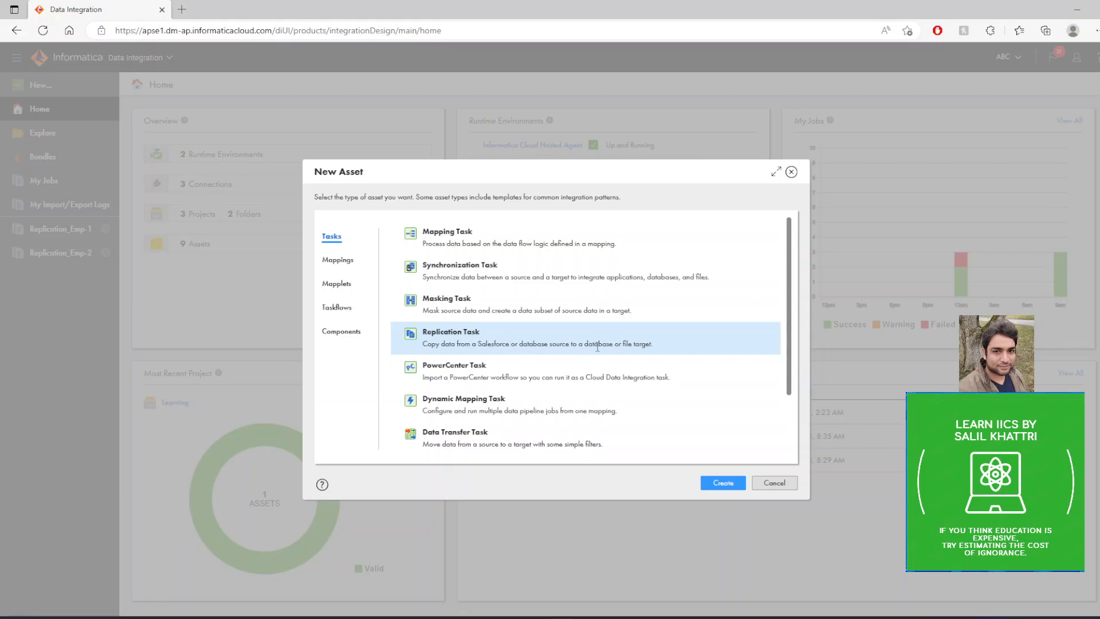
pyautogui.click(723, 483)
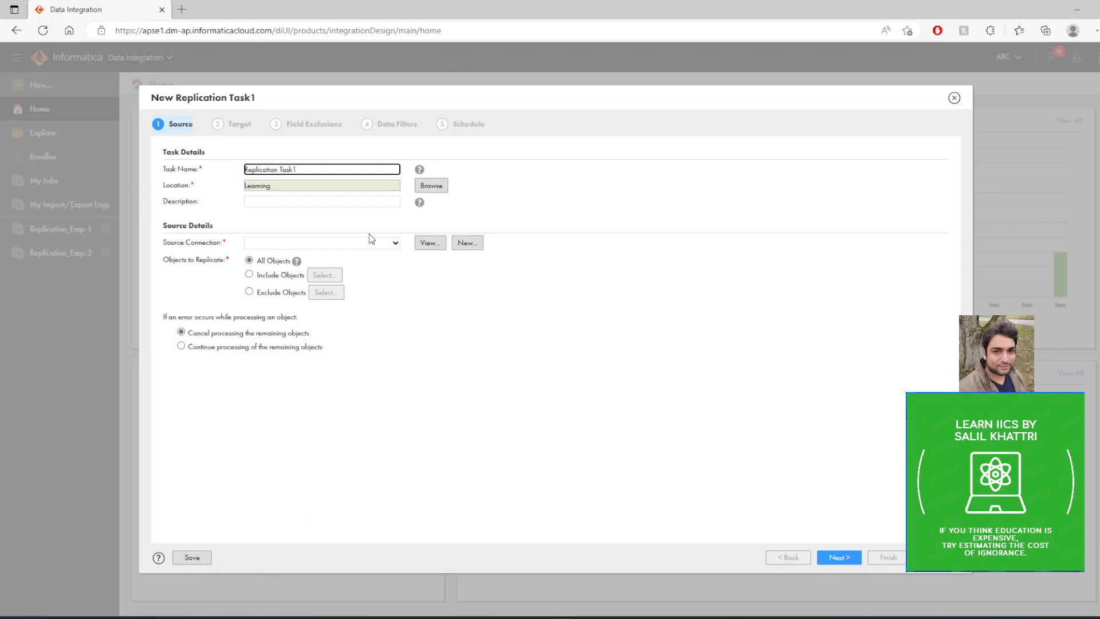
# Name the task Replication_Emp_Cust and give it the description "to replicate data of emp_scr and cust_src".
pyautogui.click(305, 170)
pyautogui.moveTo(305, 170); pyautogui.dragTo(279, 171)
pyautogui.press('BackSpace')
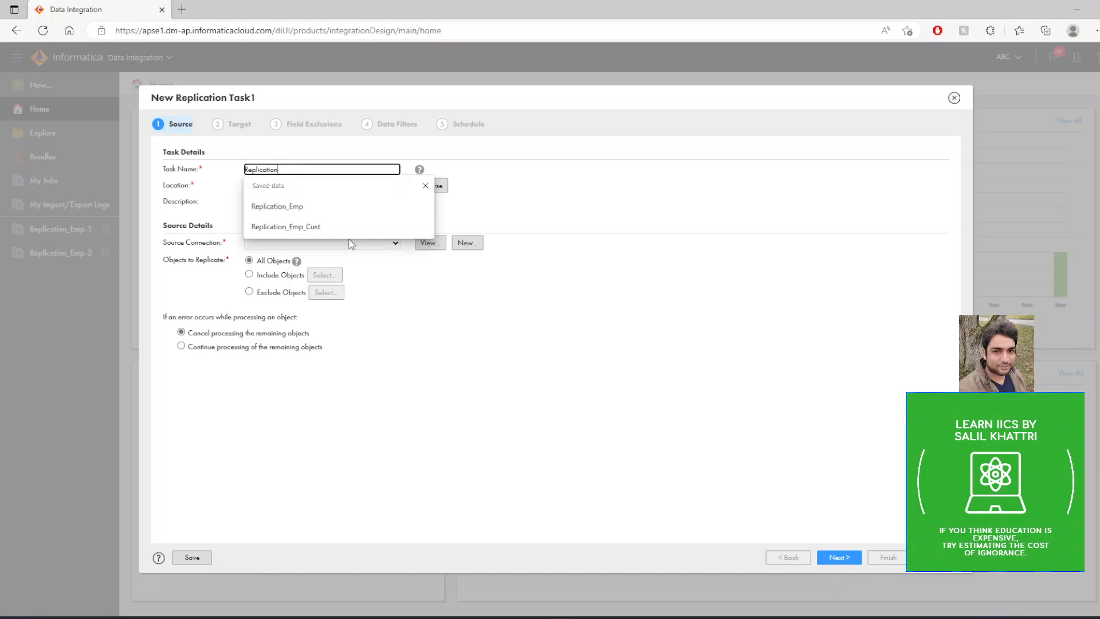
pyautogui.click(309, 226)
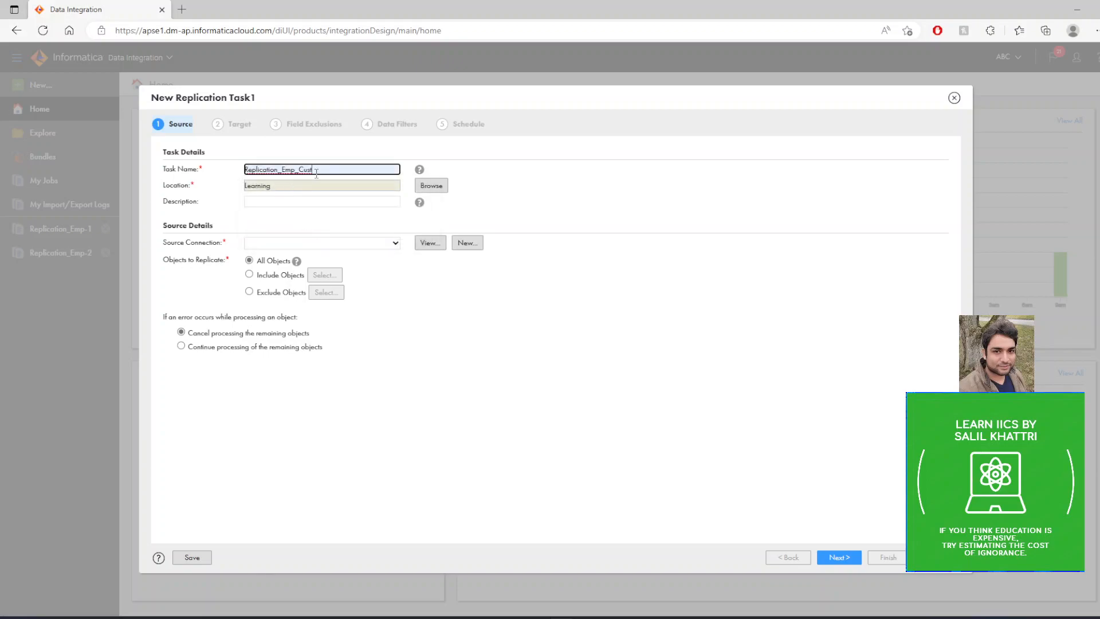
pyautogui.click(270, 202)
pyautogui.click(276, 234)
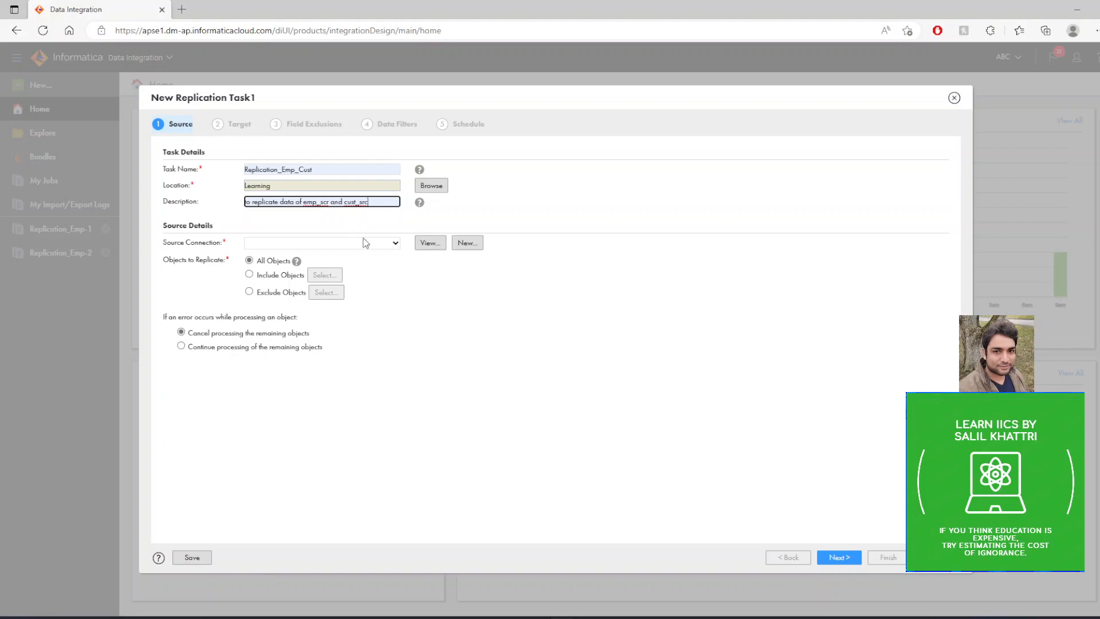
# Set the source connection to Orcl_Connection, include only the EMP_SRC and CUST_SRC tables, and proceed to the target settings.
pyautogui.click(371, 242)
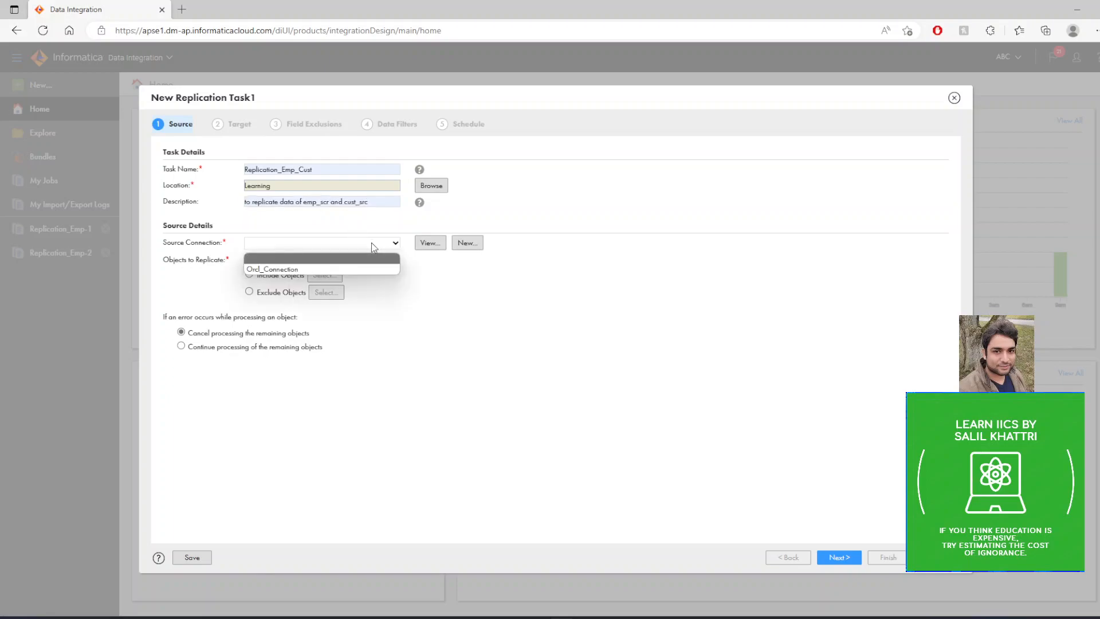
pyautogui.click(282, 271)
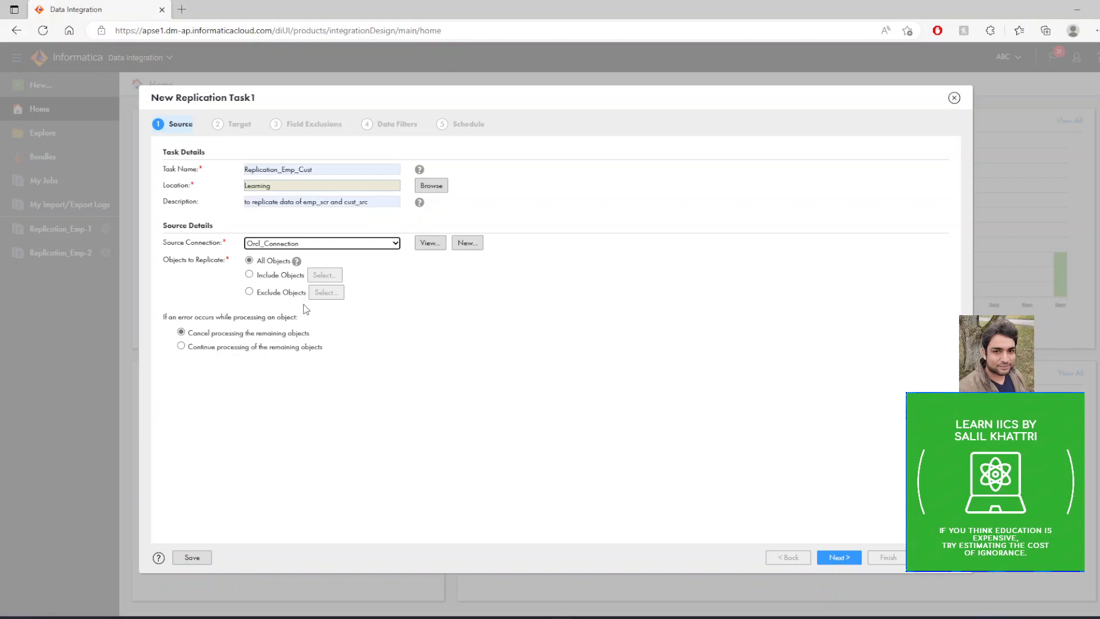
pyautogui.click(249, 276)
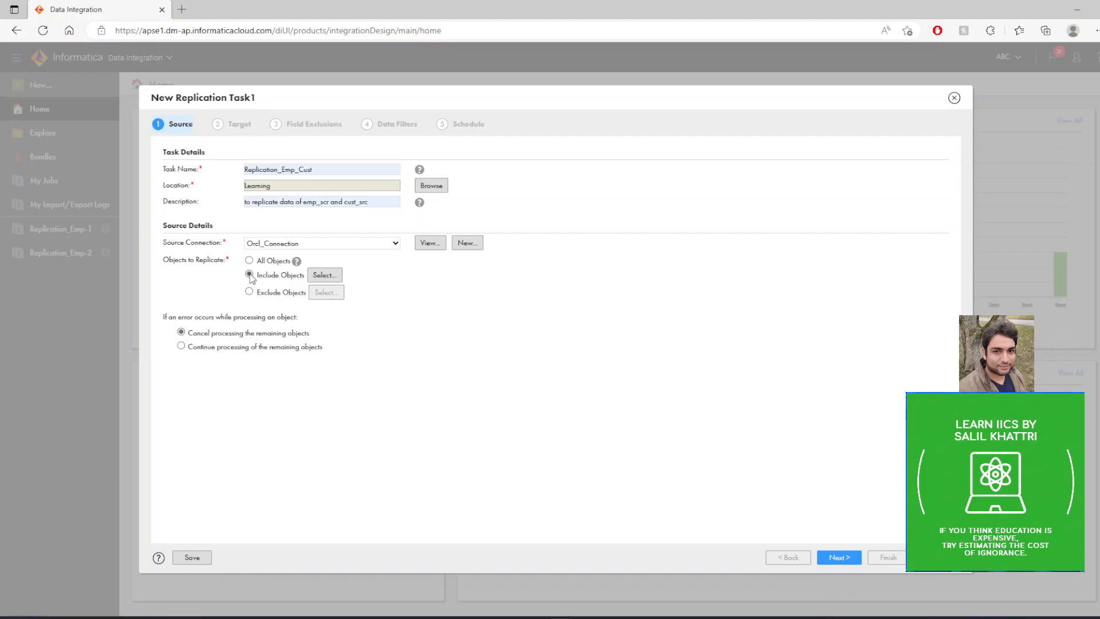
pyautogui.click(325, 276)
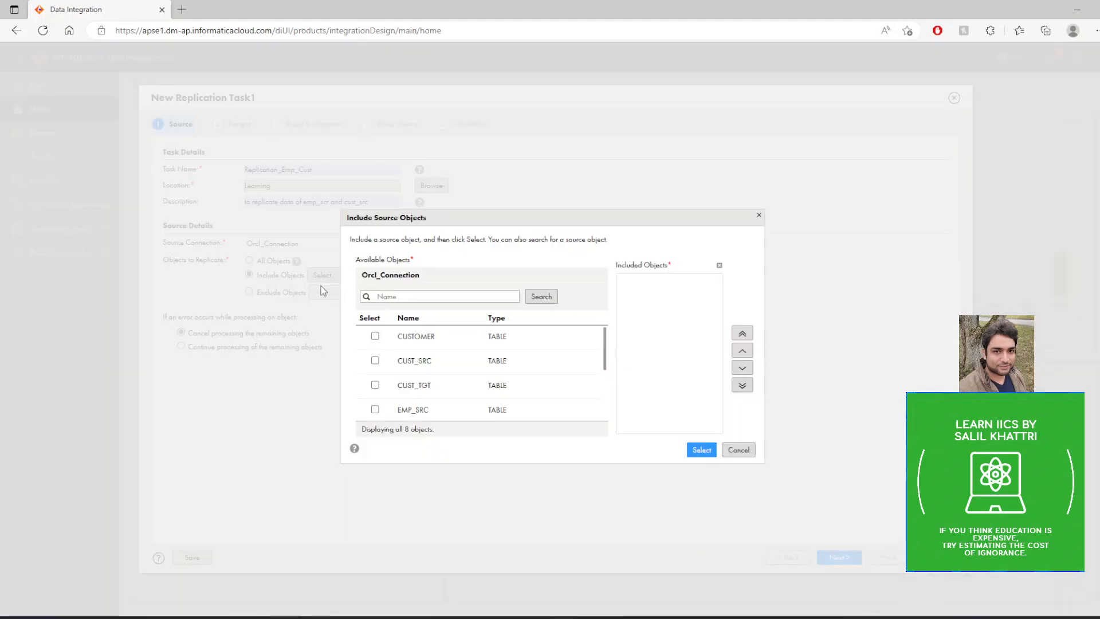
pyautogui.click(375, 410)
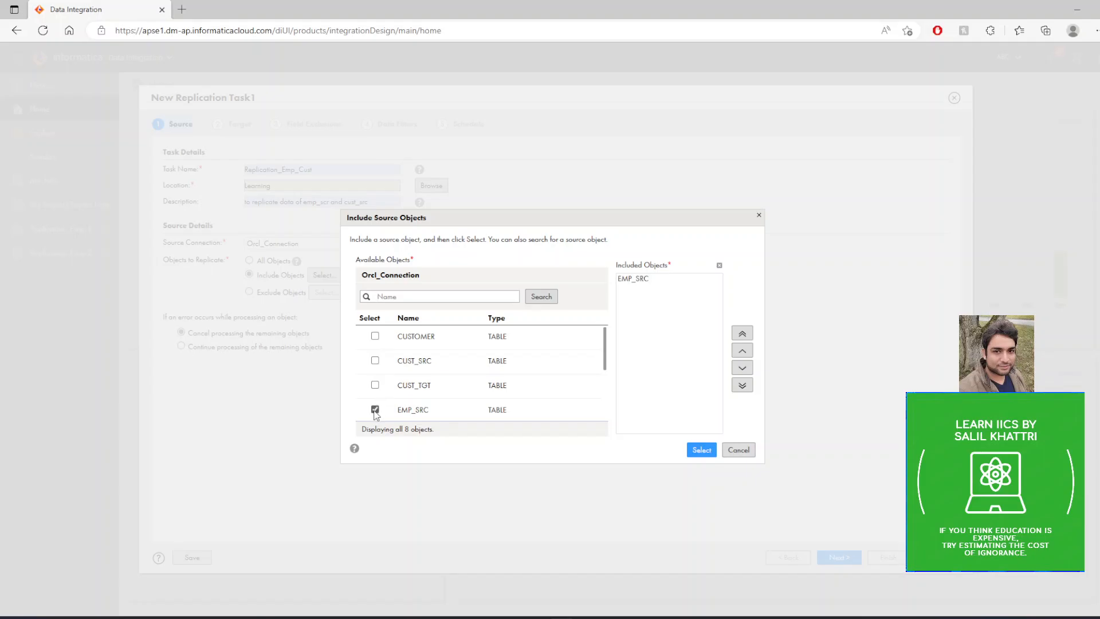
pyautogui.click(375, 360)
pyautogui.click(702, 450)
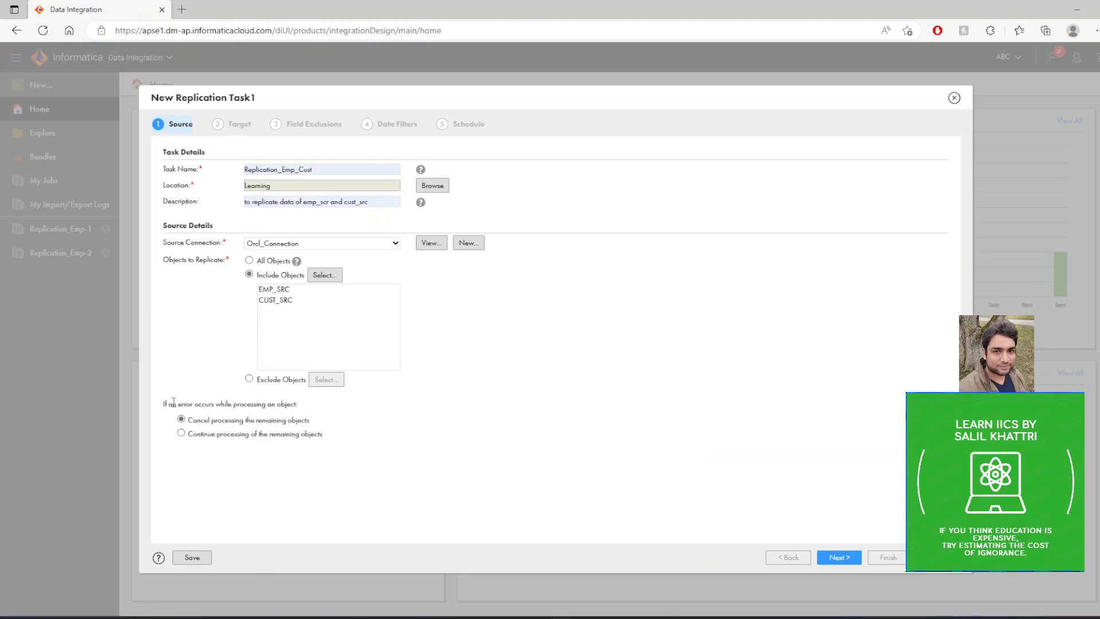
pyautogui.moveTo(173, 401); pyautogui.dragTo(304, 408)
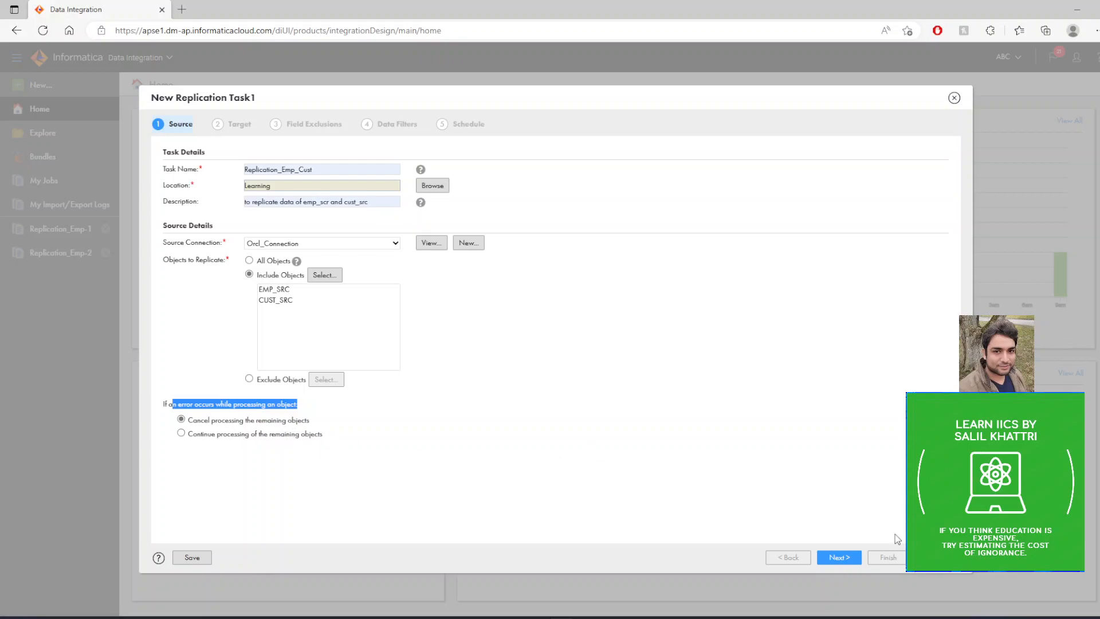
pyautogui.click(844, 559)
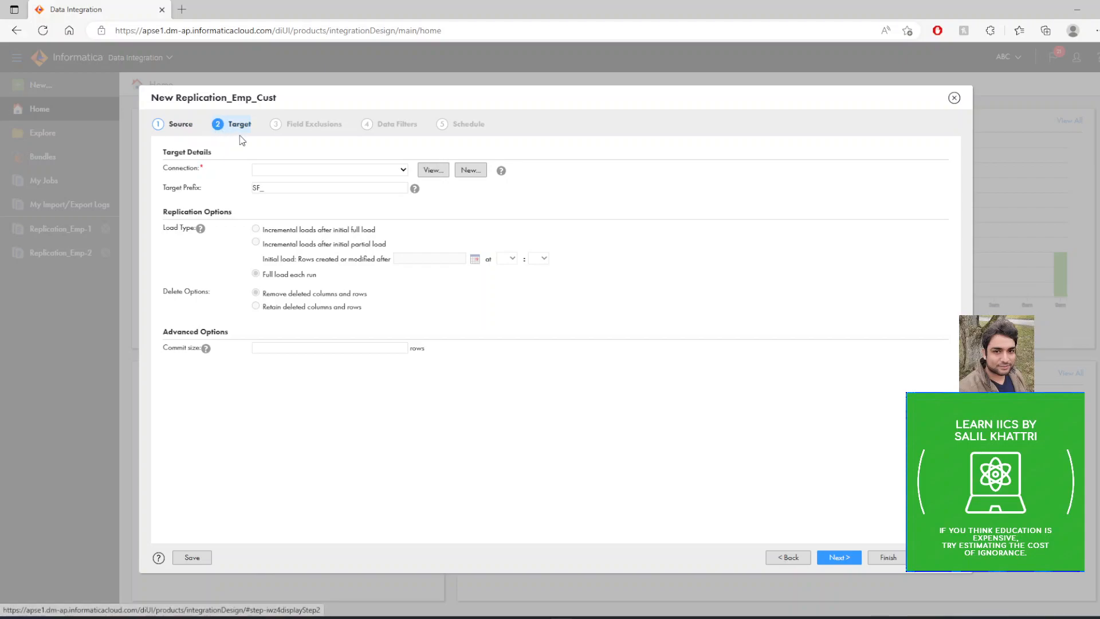
# Set the target connection to FF_Tgt_Connection and the target prefix to BKN_.
pyautogui.click(310, 171)
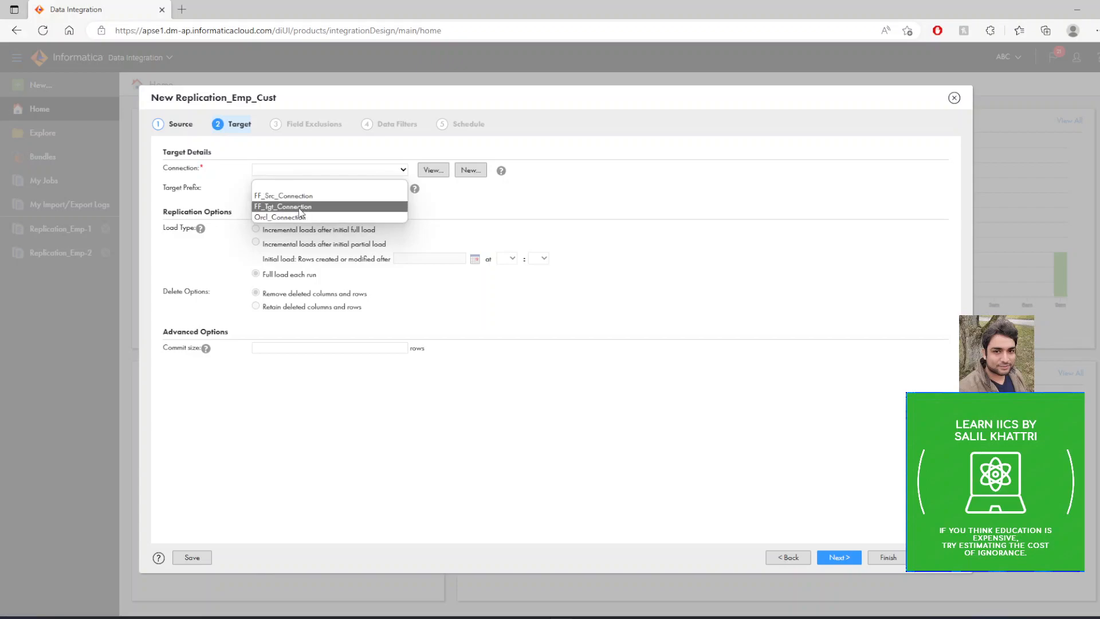
pyautogui.click(279, 207)
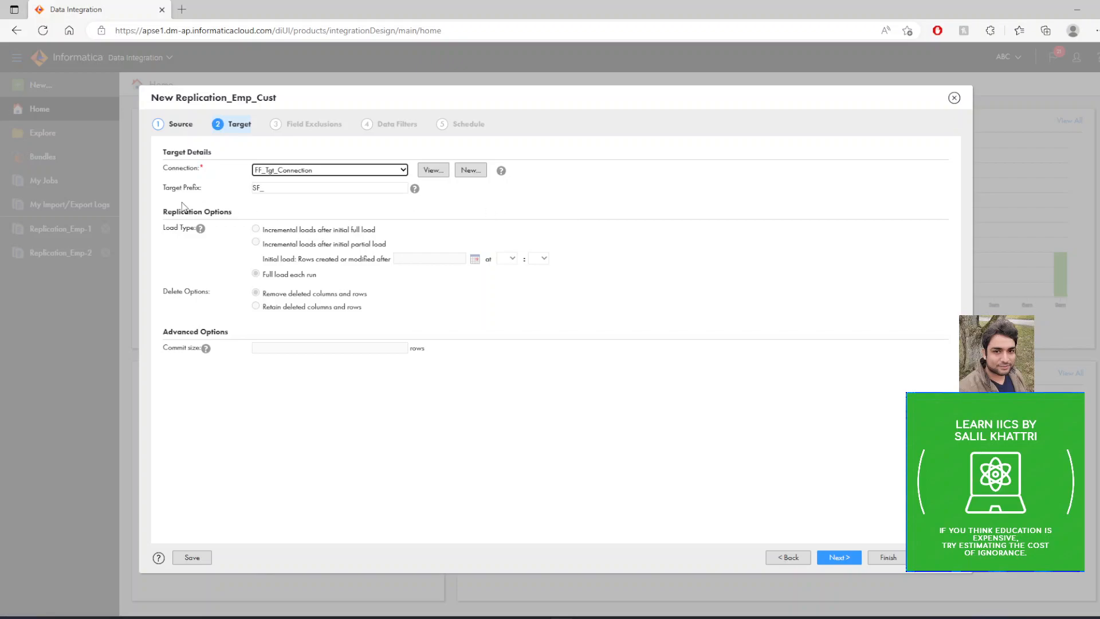
pyautogui.moveTo(169, 190); pyautogui.dragTo(210, 192)
pyautogui.click(287, 190)
pyautogui.moveTo(286, 190); pyautogui.dragTo(248, 193)
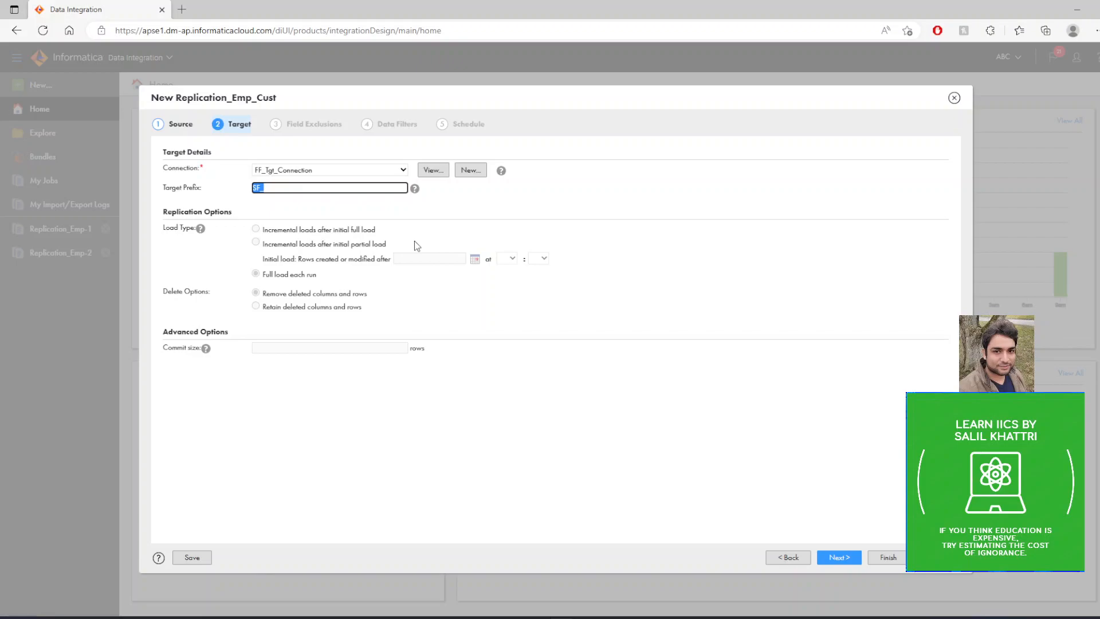
pyautogui.write('BKN_')
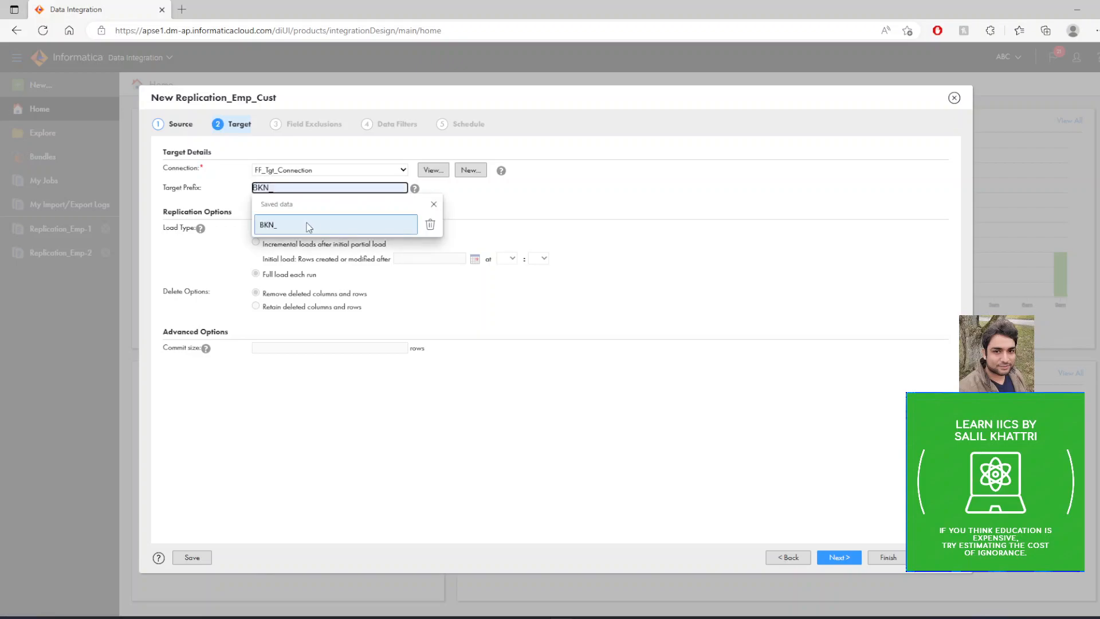
pyautogui.click(304, 224)
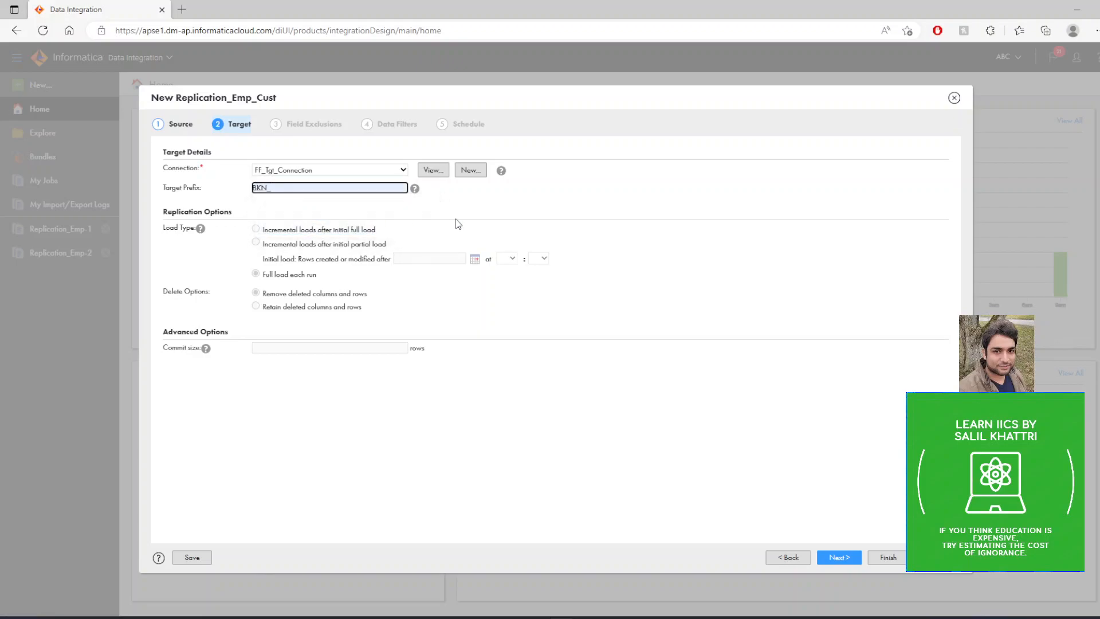
pyautogui.click(699, 241)
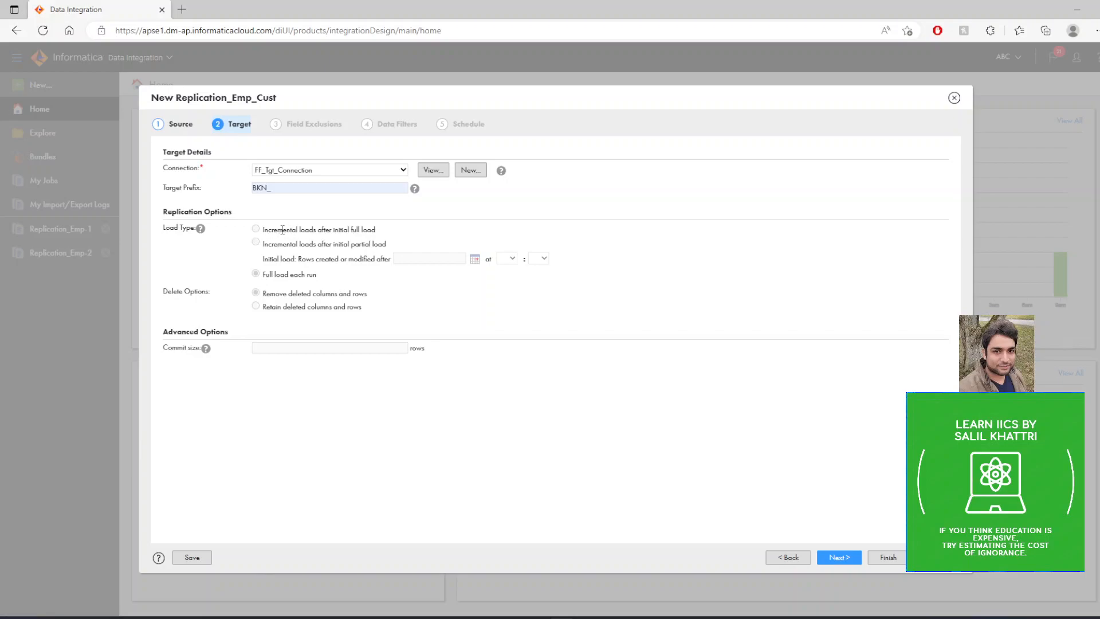
# Review the load type and delete options of the target, then proceed to the field exclusions.
pyautogui.moveTo(282, 230); pyautogui.dragTo(373, 230)
pyautogui.moveTo(278, 244); pyautogui.dragTo(383, 242)
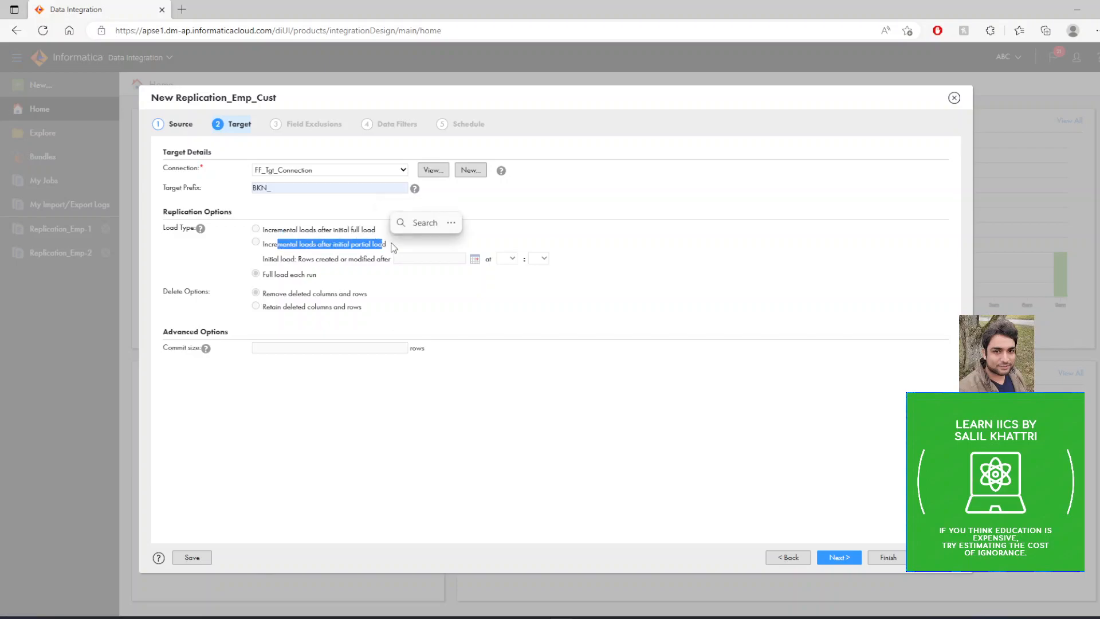
pyautogui.click(288, 276)
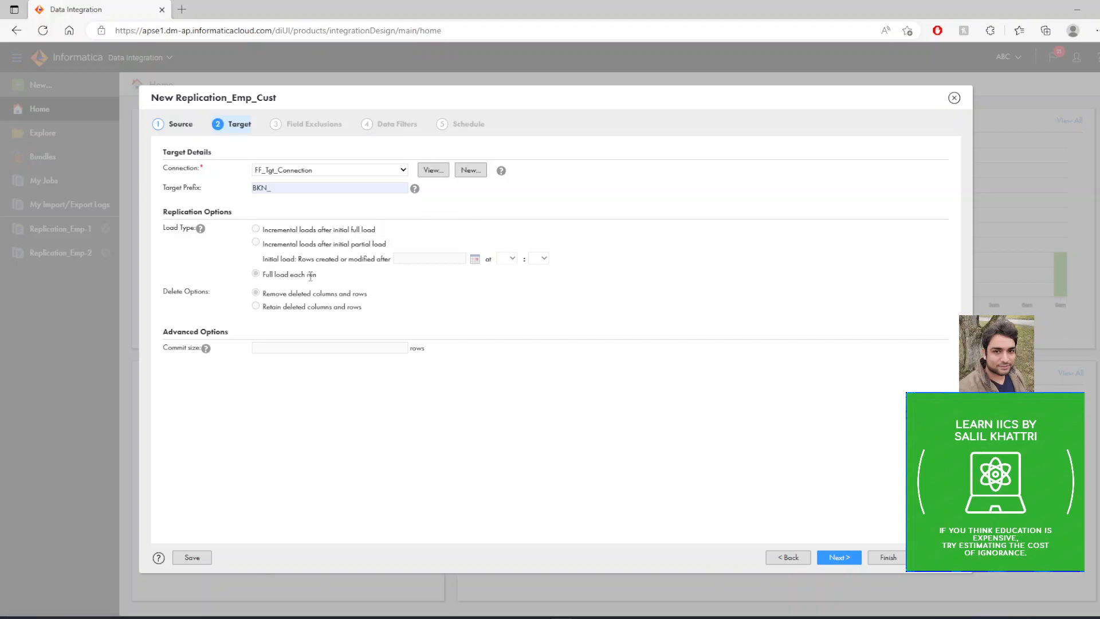
pyautogui.moveTo(170, 293); pyautogui.dragTo(213, 294)
pyautogui.click(228, 400)
pyautogui.click(840, 558)
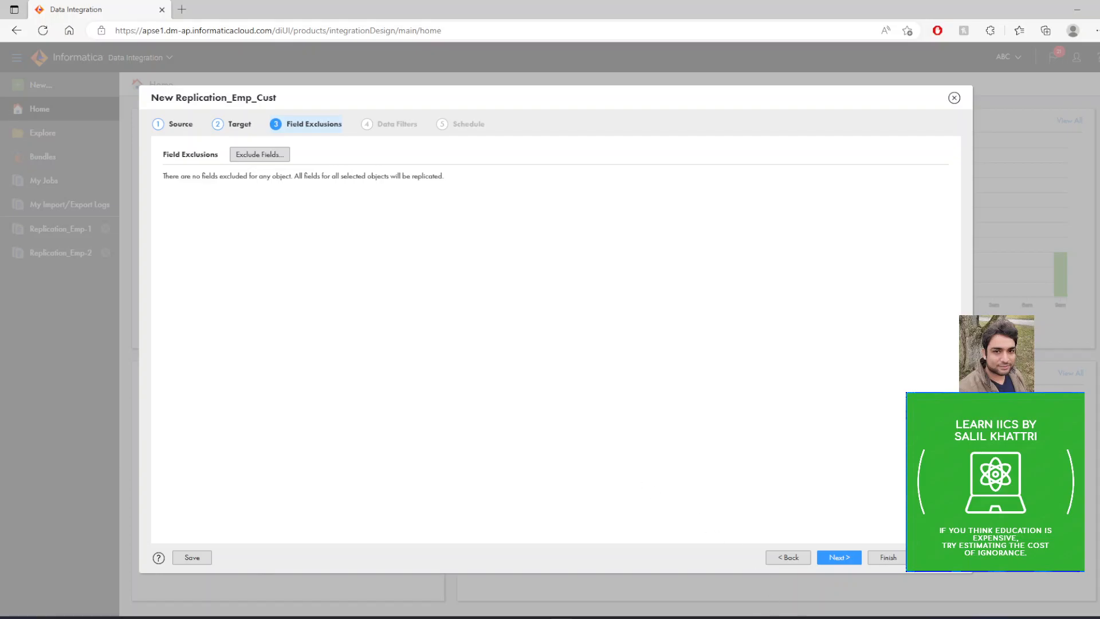
# Switch to Oracle SQL Developer, run "select * from emp_src;" and examine the DEPT values of the employee rows.
pyautogui.click(798, 618)
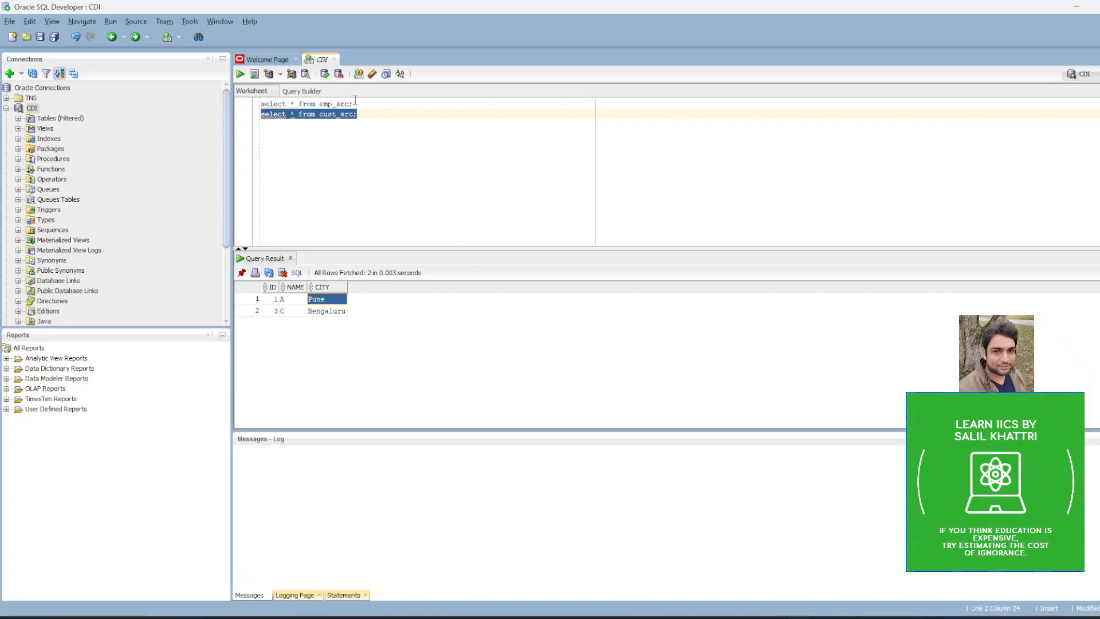
pyautogui.click(361, 122)
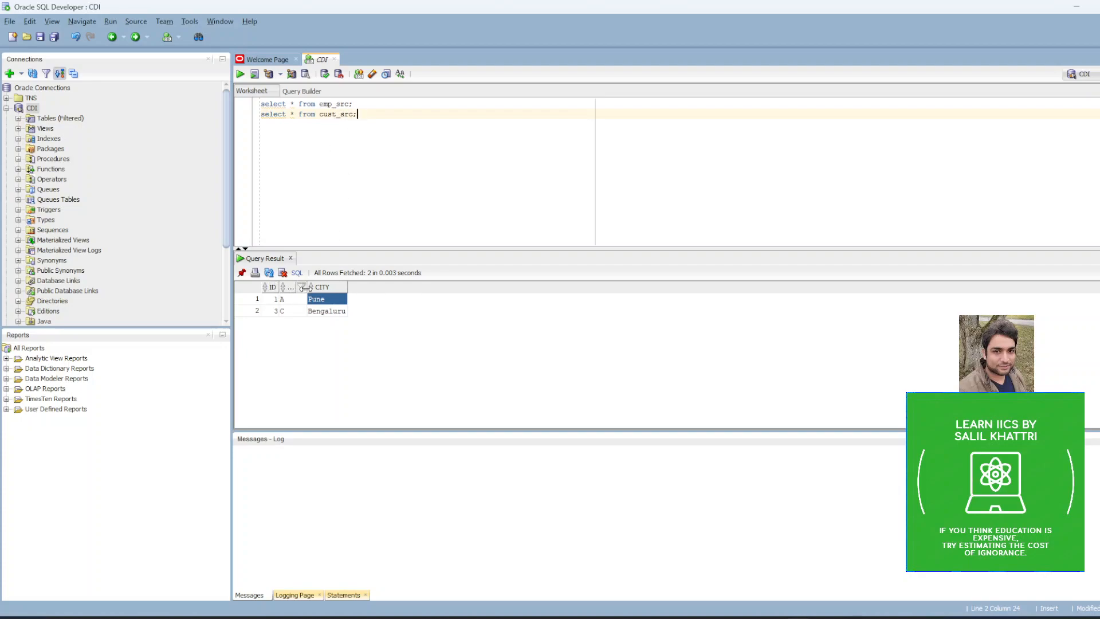
pyautogui.moveTo(362, 104); pyautogui.dragTo(261, 103)
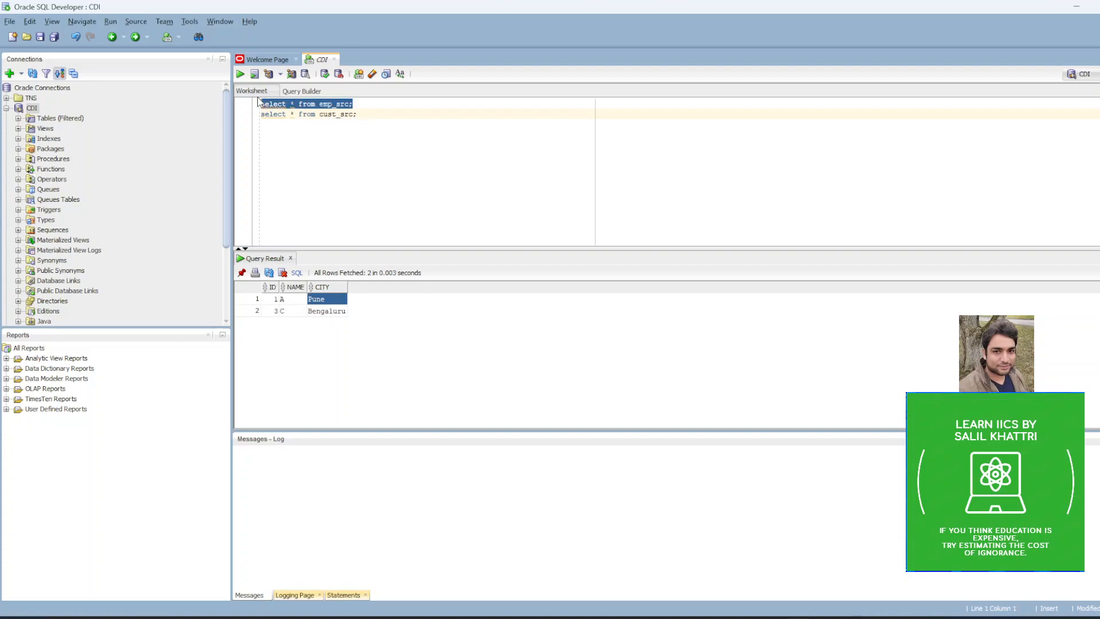
pyautogui.click(240, 74)
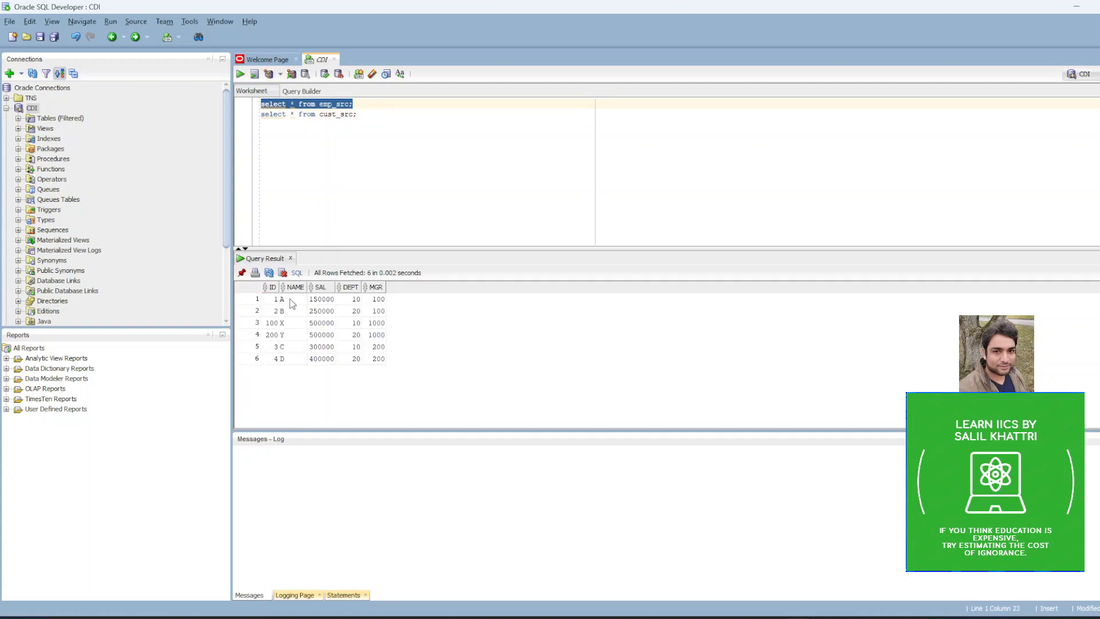
pyautogui.click(359, 299)
pyautogui.click(360, 323)
pyautogui.click(353, 347)
pyautogui.click(354, 312)
pyautogui.click(353, 336)
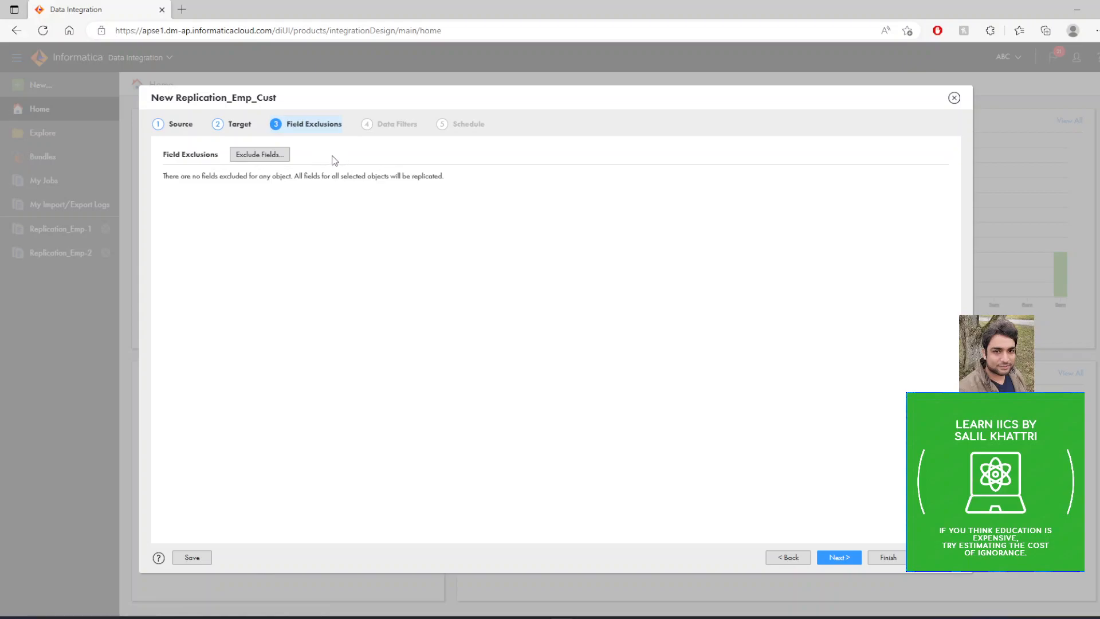
# Back in Informatica Data Integration, exclude the SAL field of EMP_SRC from the replication.
pyautogui.click(273, 154)
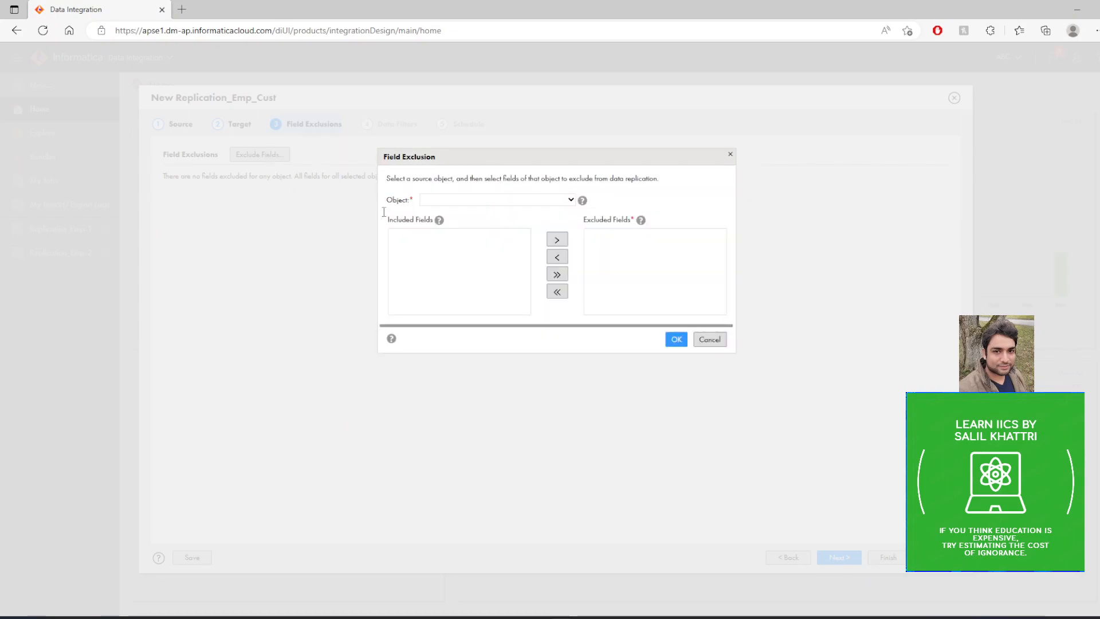
pyautogui.click(483, 201)
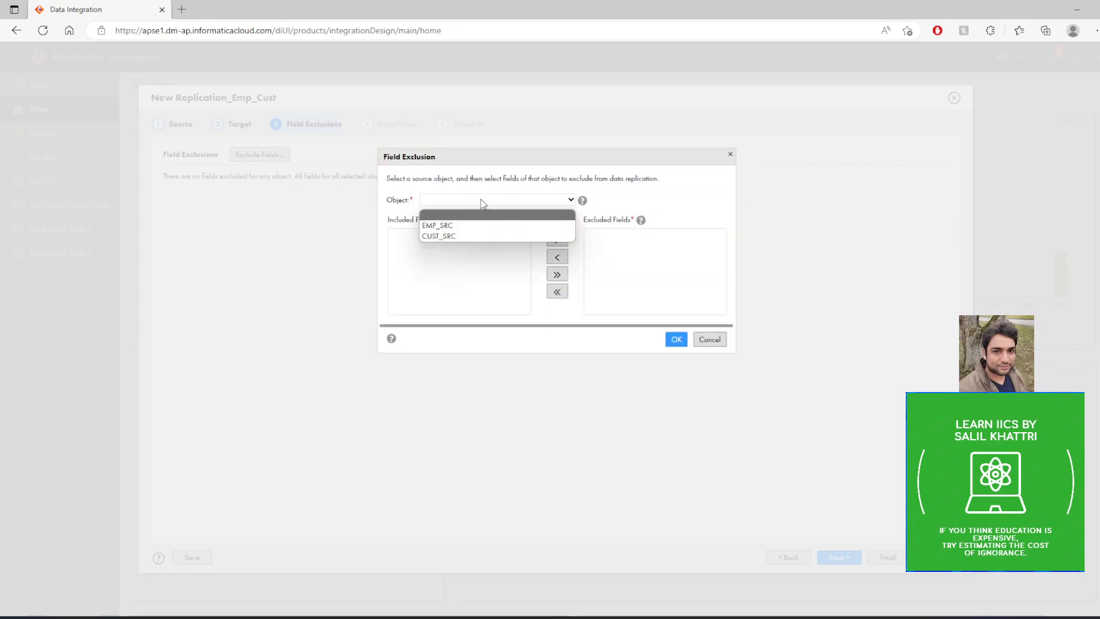
pyautogui.click(451, 225)
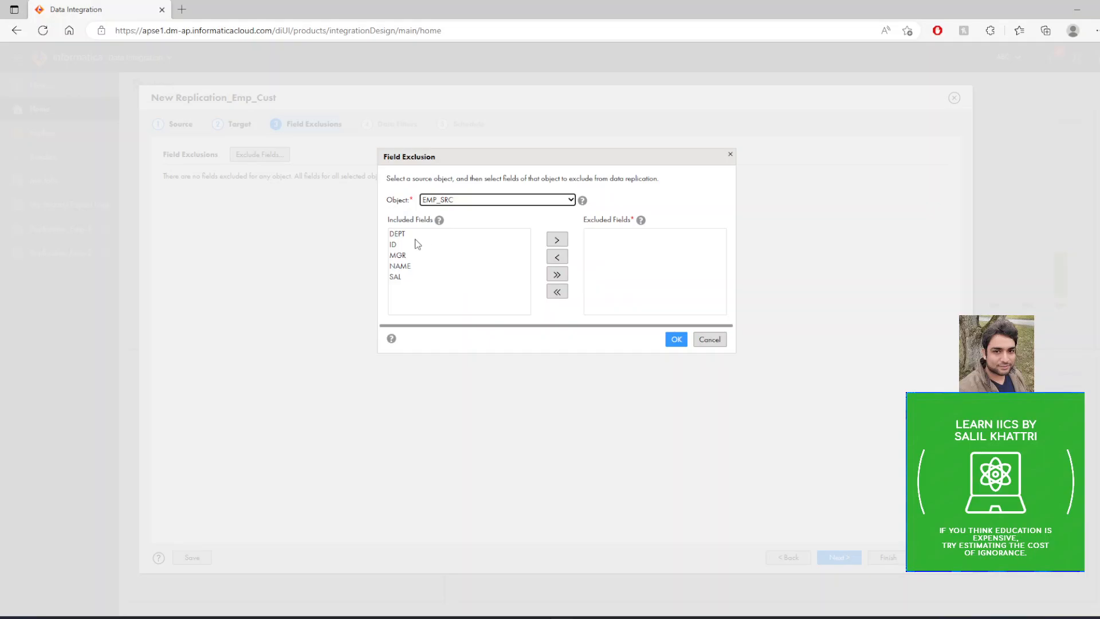
pyautogui.click(398, 279)
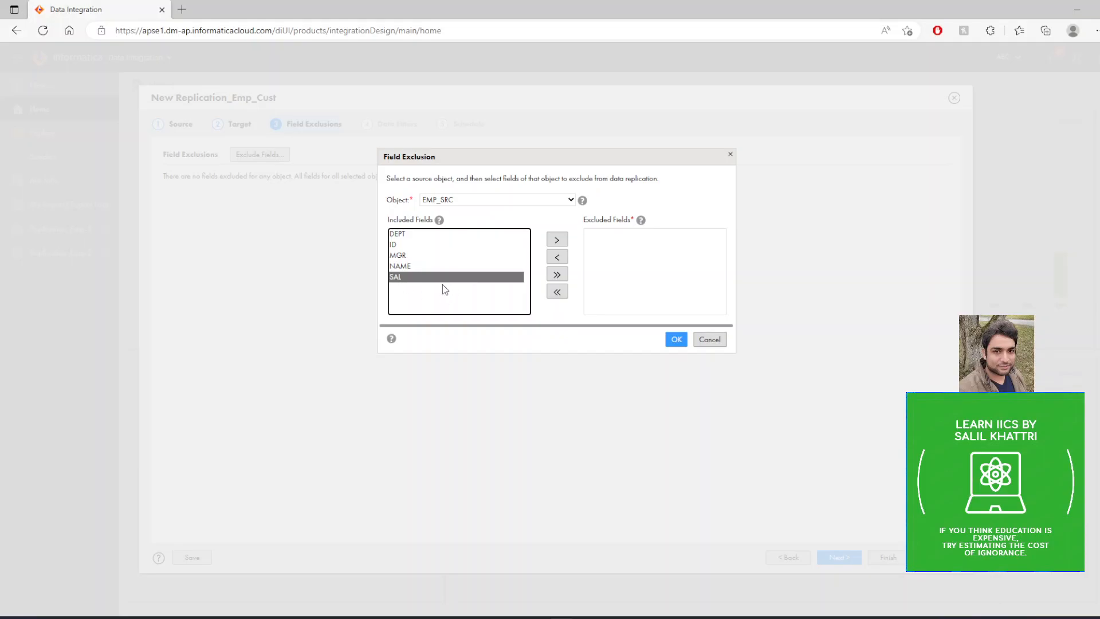
pyautogui.click(556, 240)
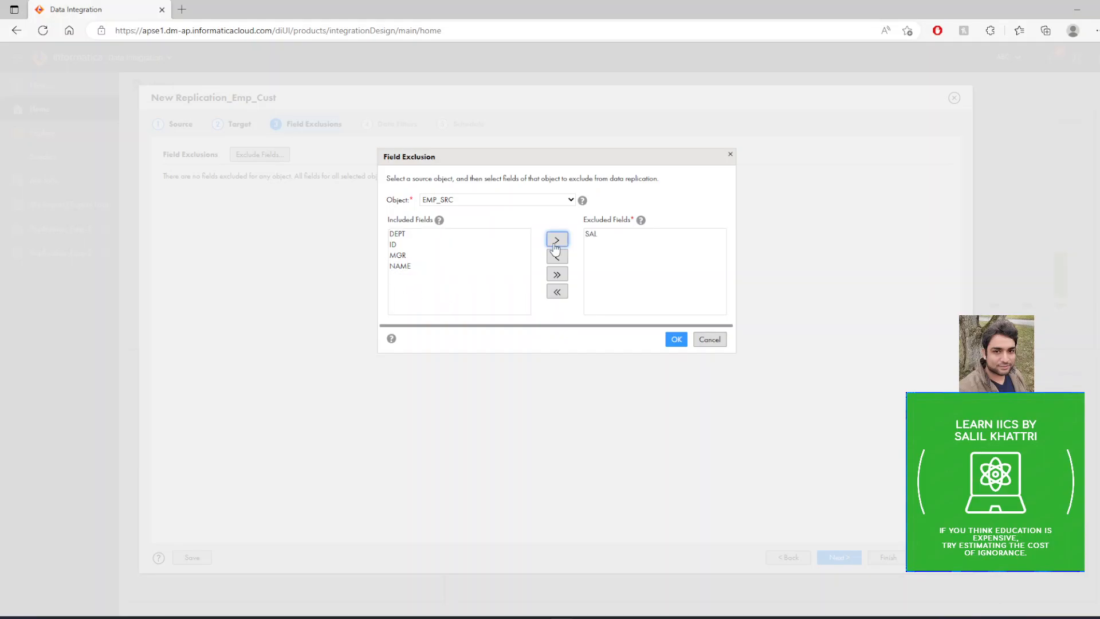
pyautogui.click(676, 339)
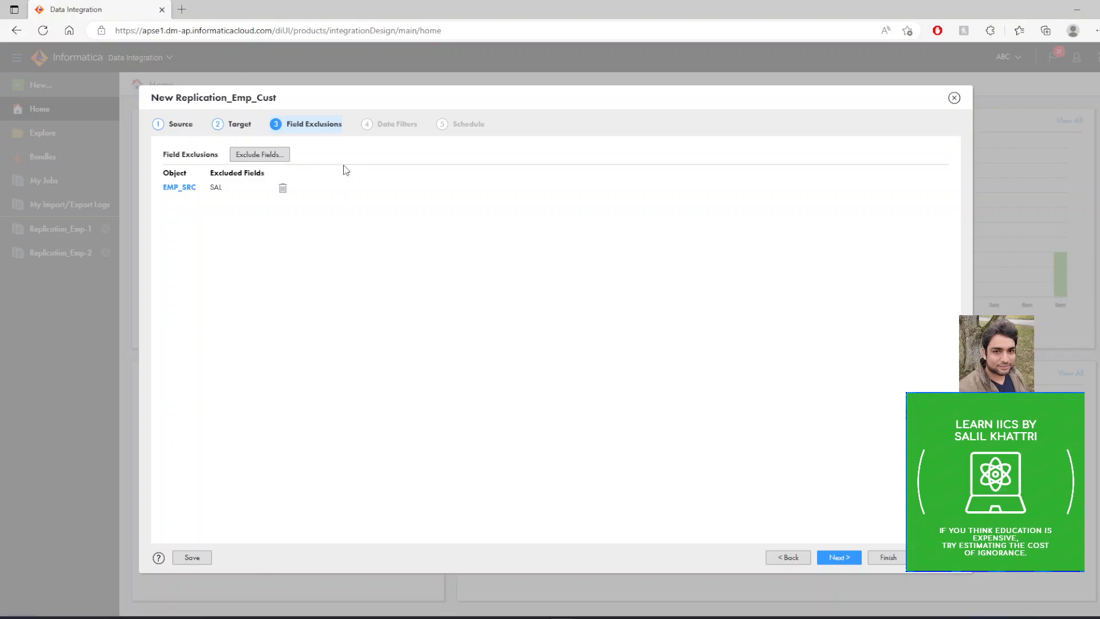
# Start a new field exclusion and select CUST_SRC as its source object.
pyautogui.click(265, 156)
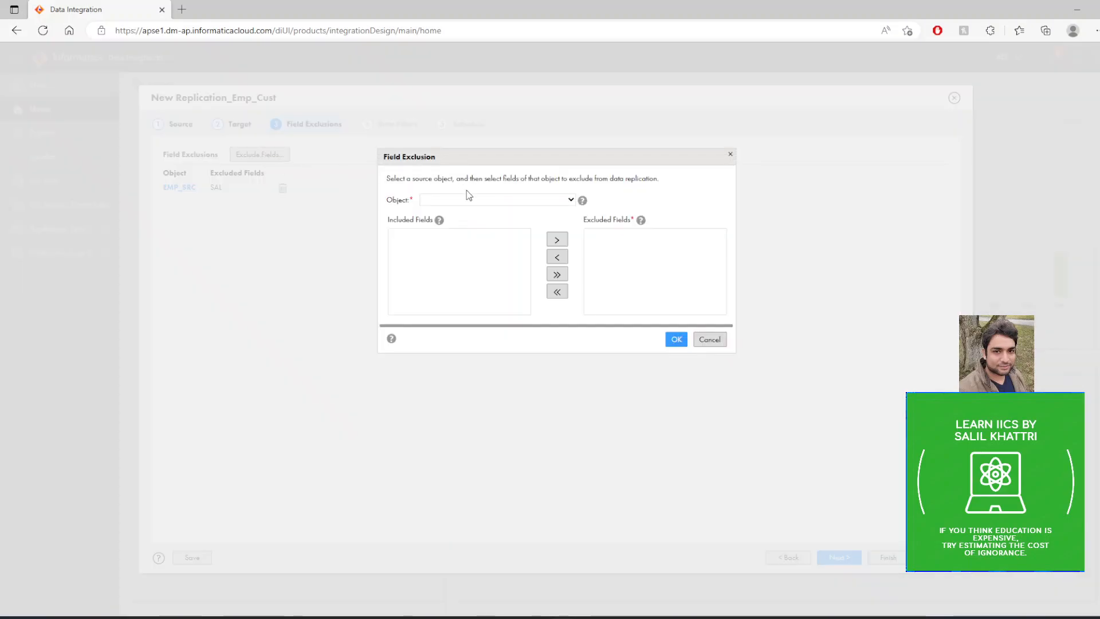
pyautogui.click(478, 201)
pyautogui.click(459, 224)
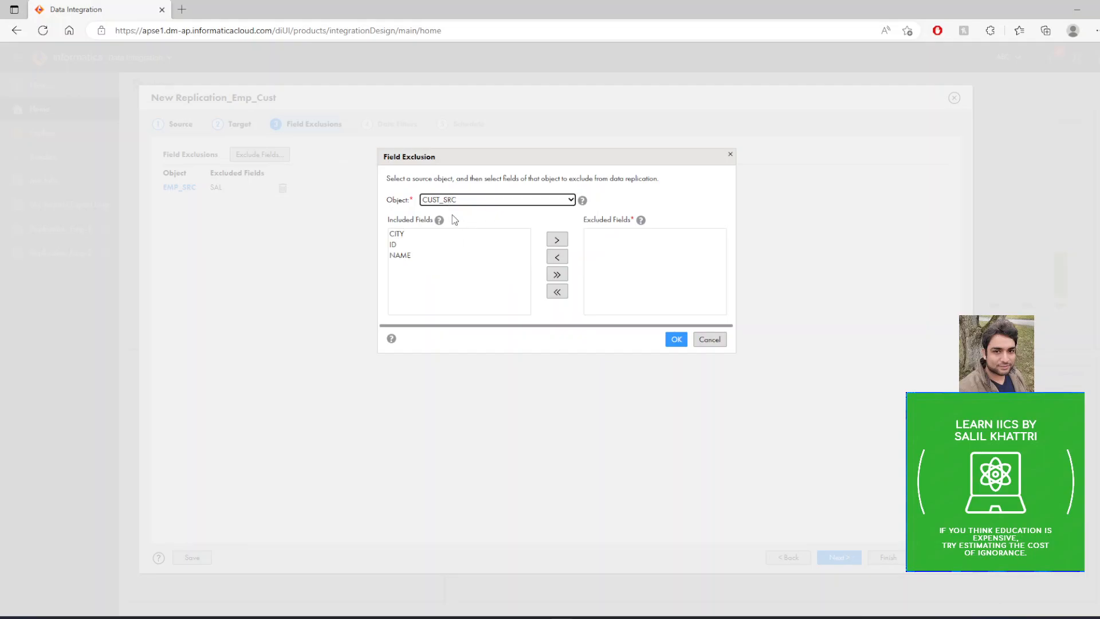
pyautogui.click(399, 234)
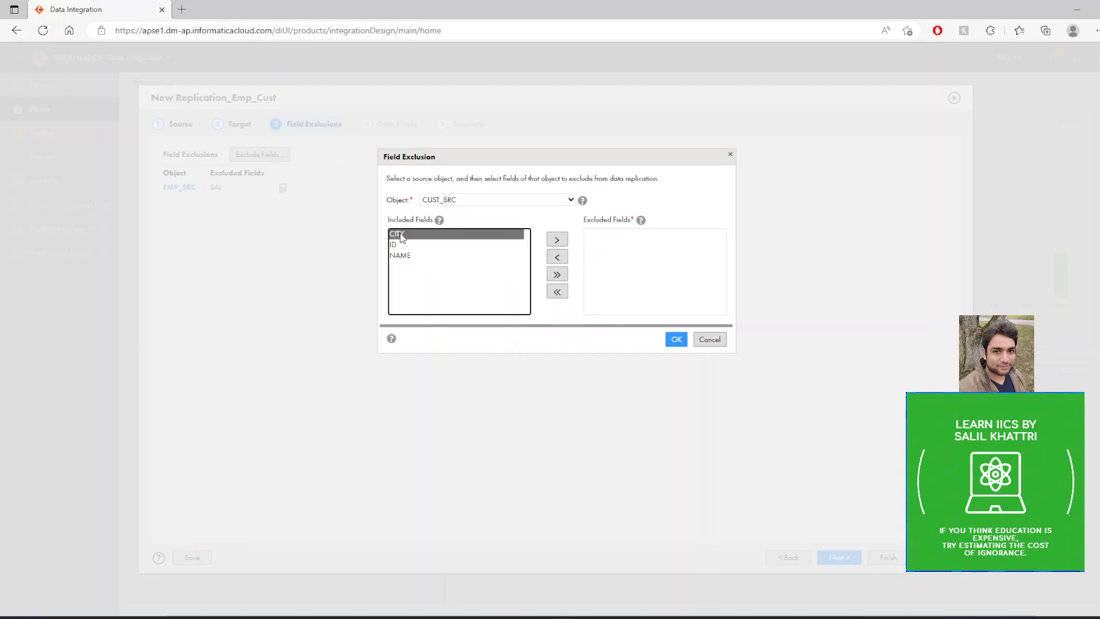
pyautogui.click(557, 241)
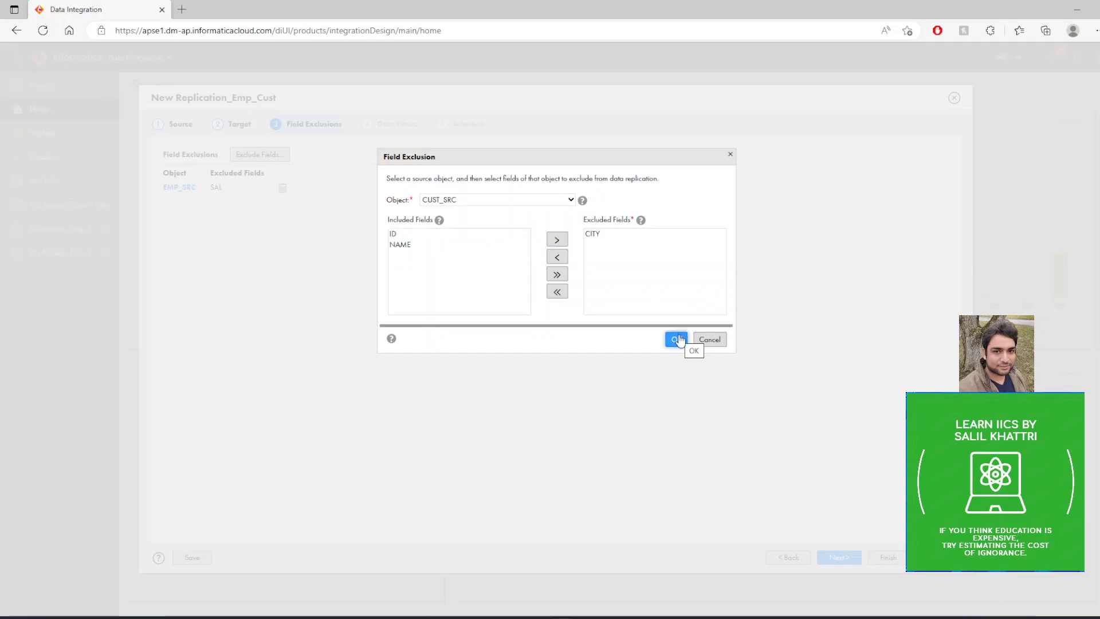
pyautogui.click(557, 257)
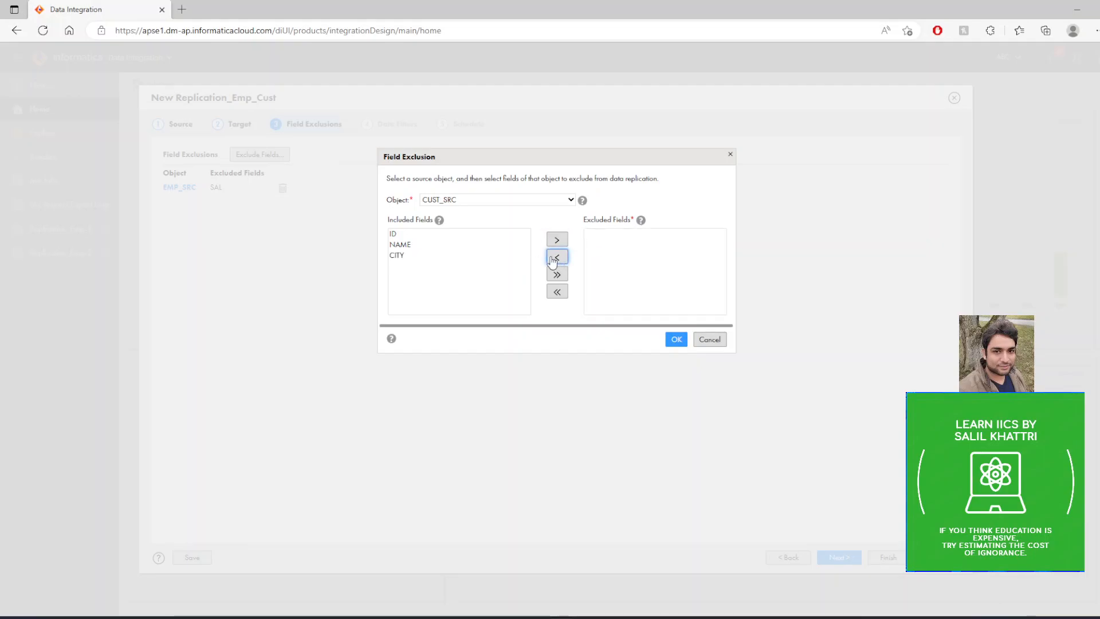
# Exclude the NAME field of CUST_SRC from the replication and proceed to the data filters.
pyautogui.click(407, 245)
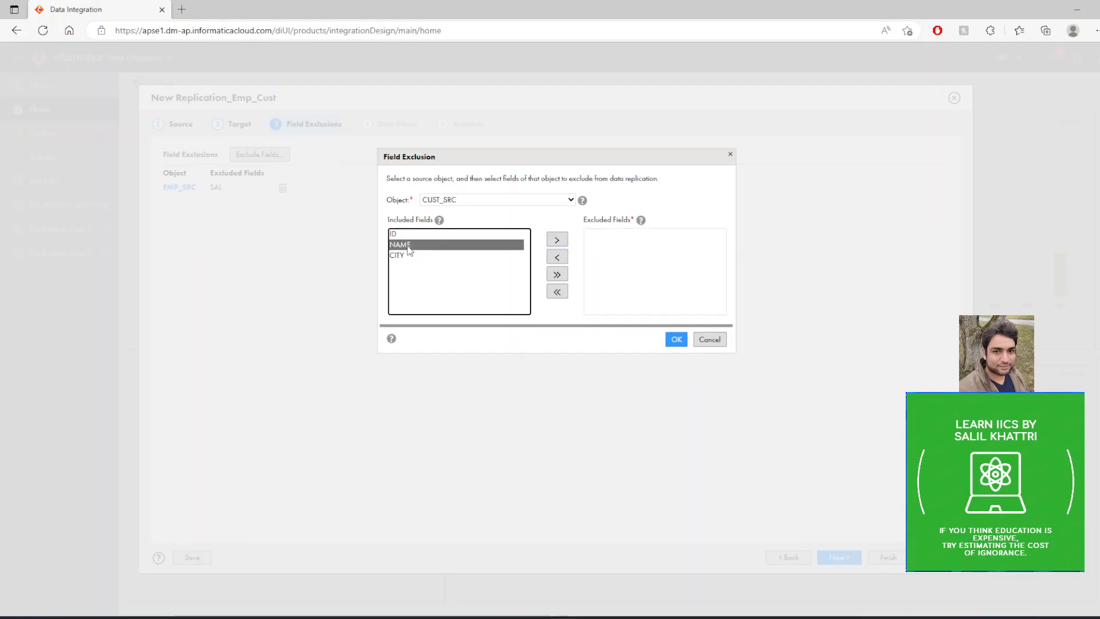
pyautogui.click(556, 241)
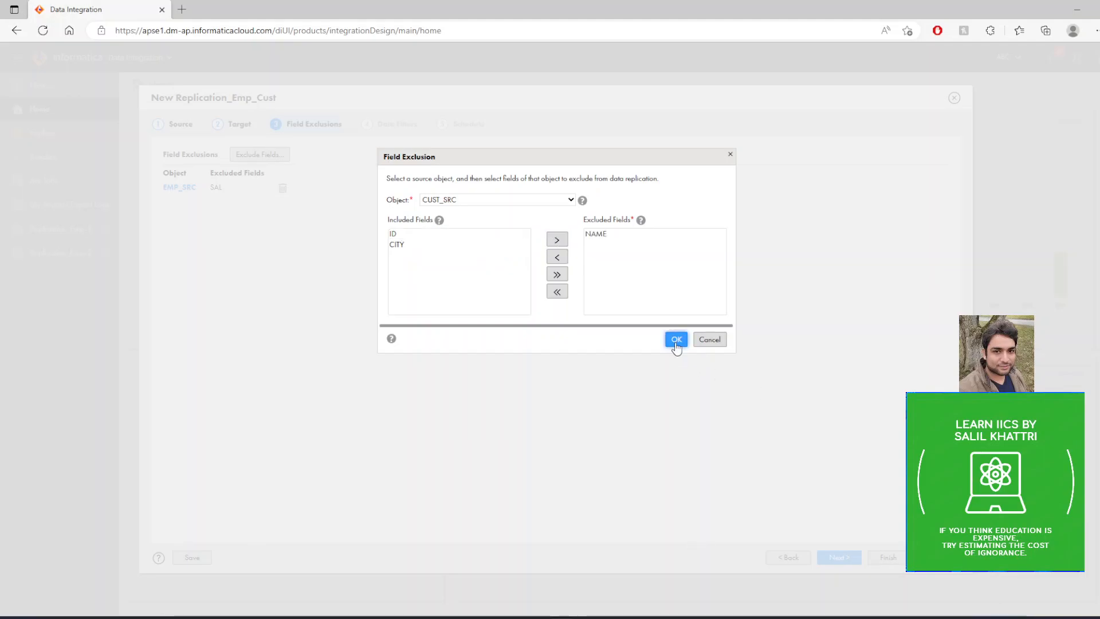
pyautogui.click(676, 340)
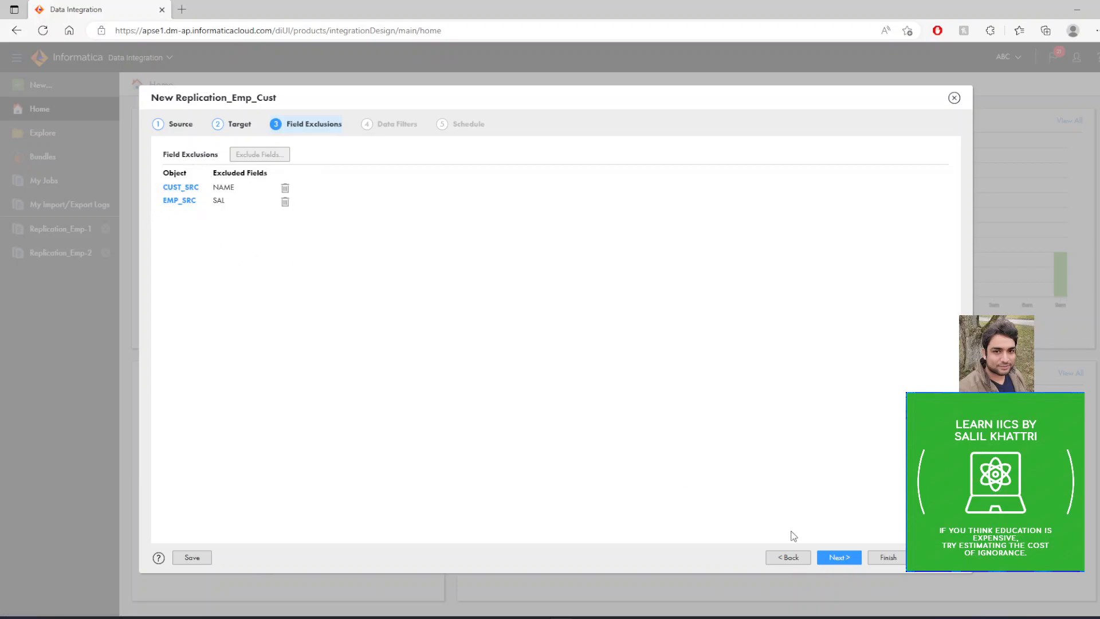
pyautogui.click(840, 559)
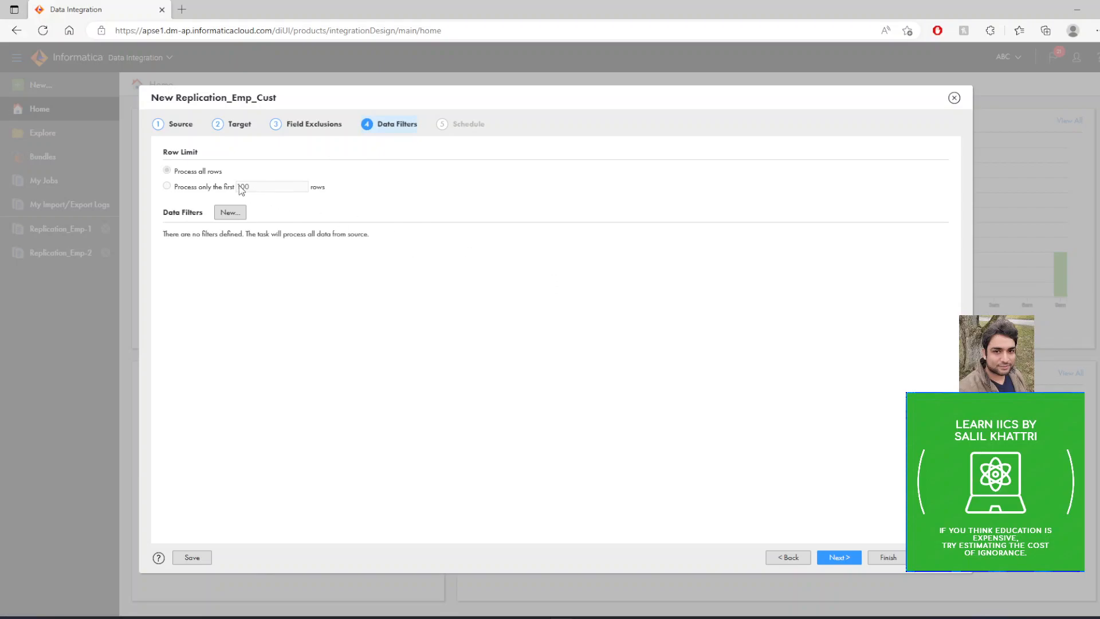
# Add a data filter on EMP_SRC that keeps only rows where DEPT Equals 10.
pyautogui.click(228, 213)
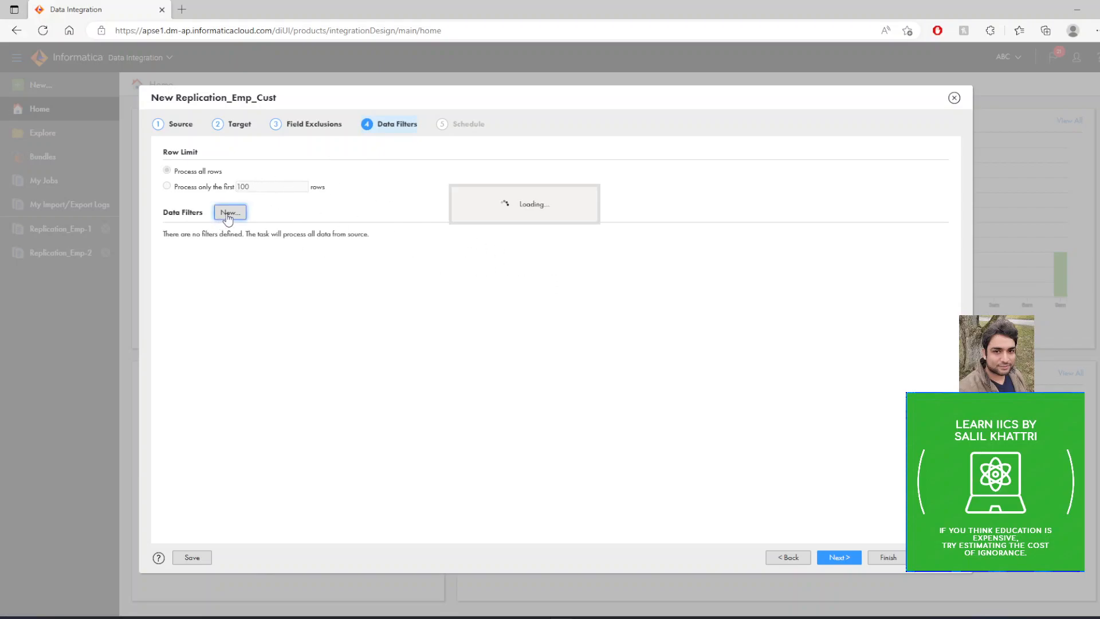
pyautogui.click(448, 212)
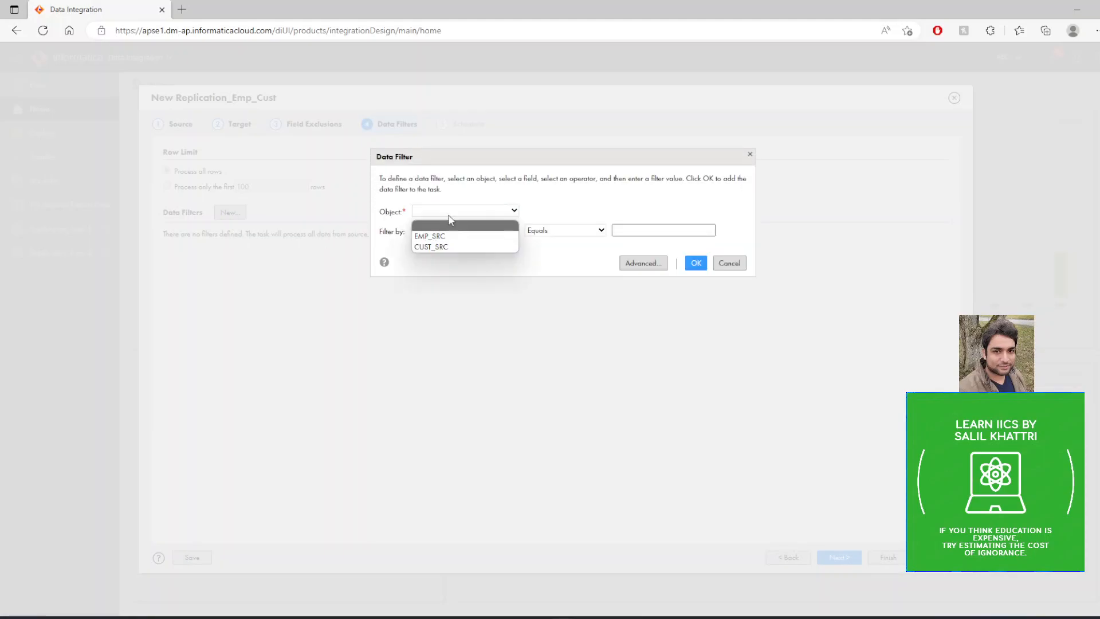
pyautogui.click(443, 237)
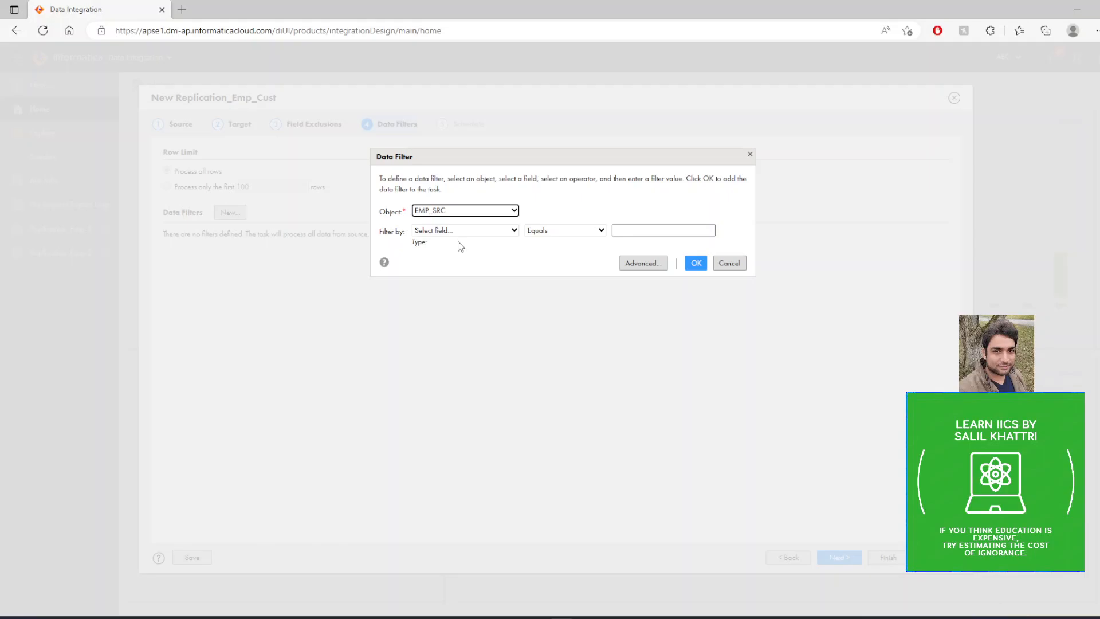
pyautogui.click(468, 230)
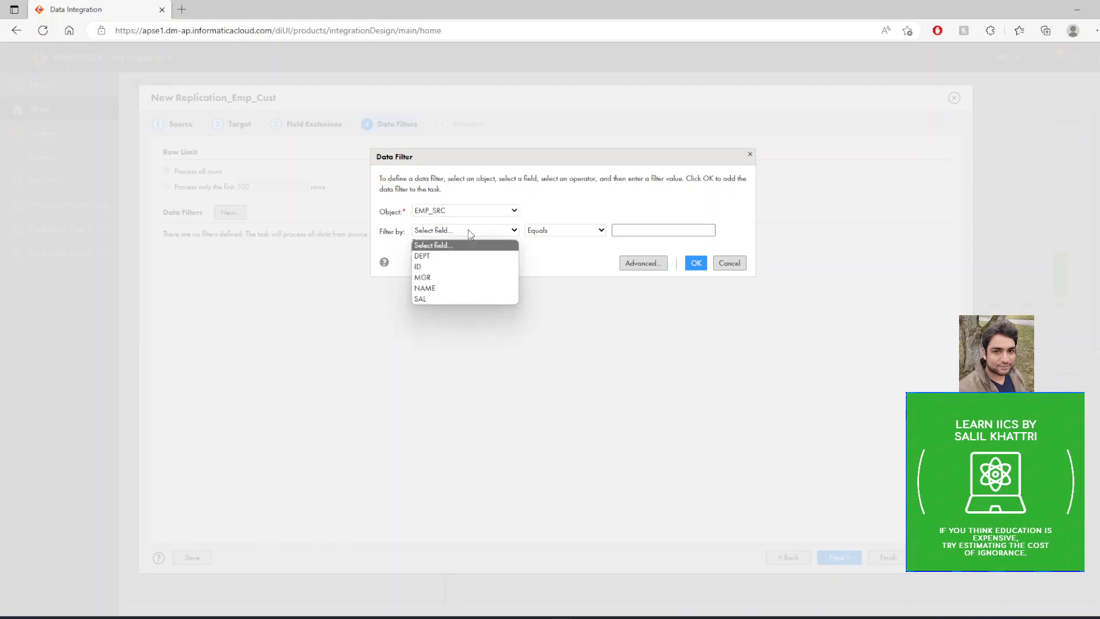
pyautogui.click(442, 258)
pyautogui.click(630, 232)
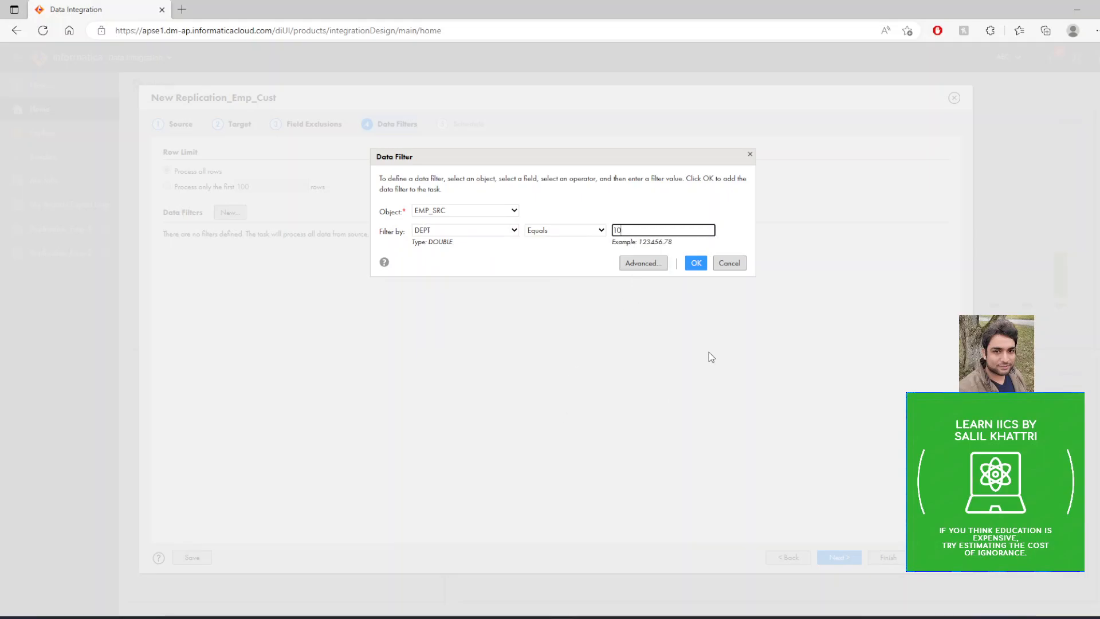
pyautogui.click(695, 263)
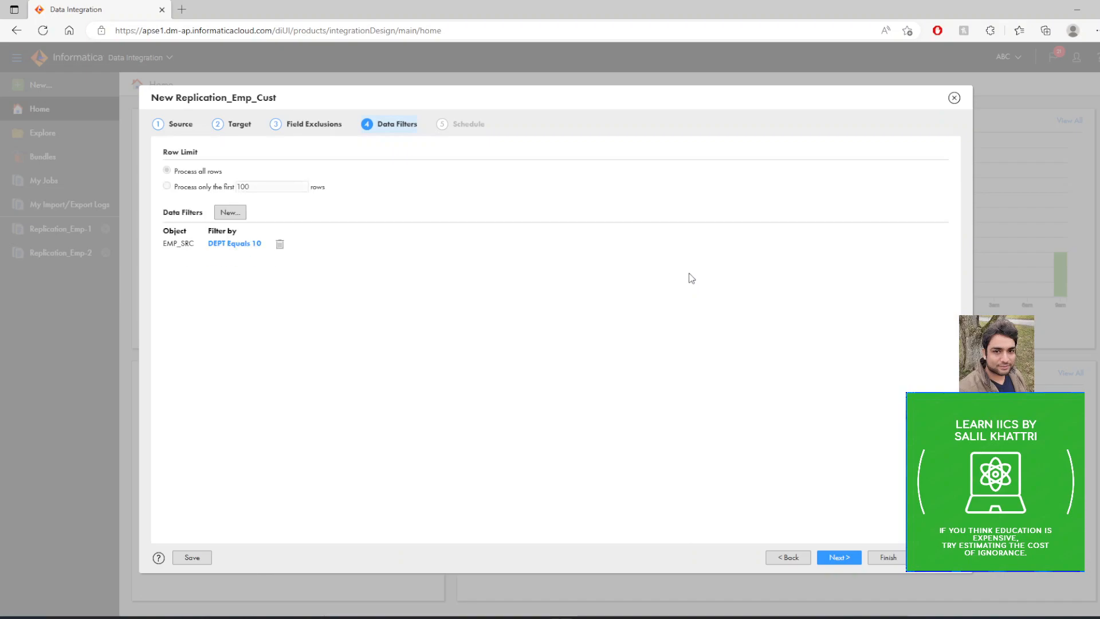
# Add a data filter on CUST_SRC that keeps only rows where CITY Equals Pune.
pyautogui.click(229, 212)
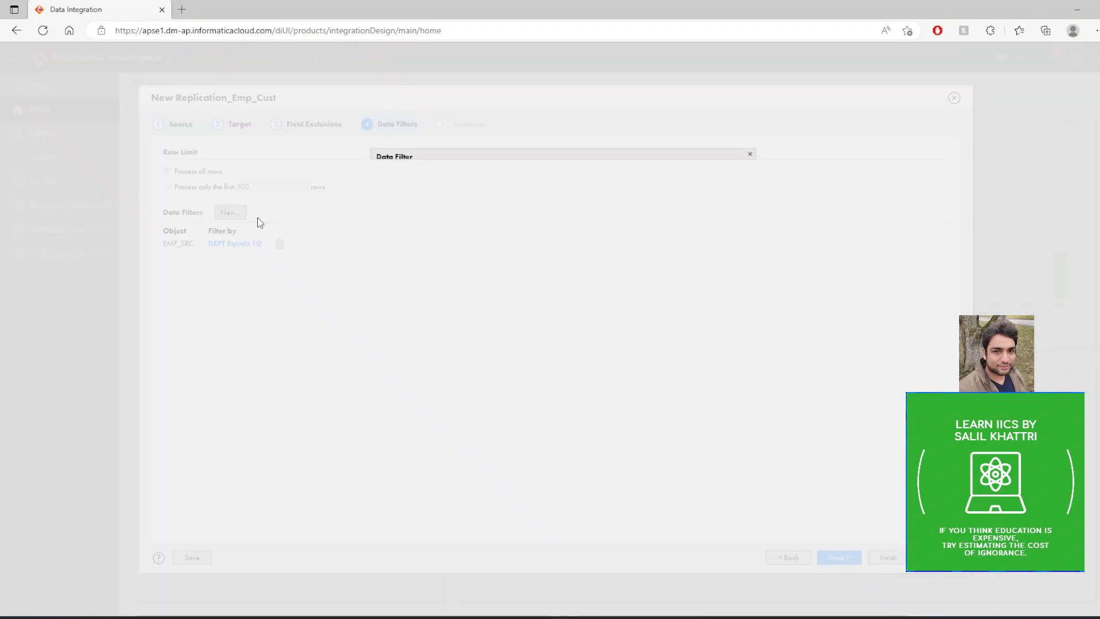
pyautogui.click(467, 211)
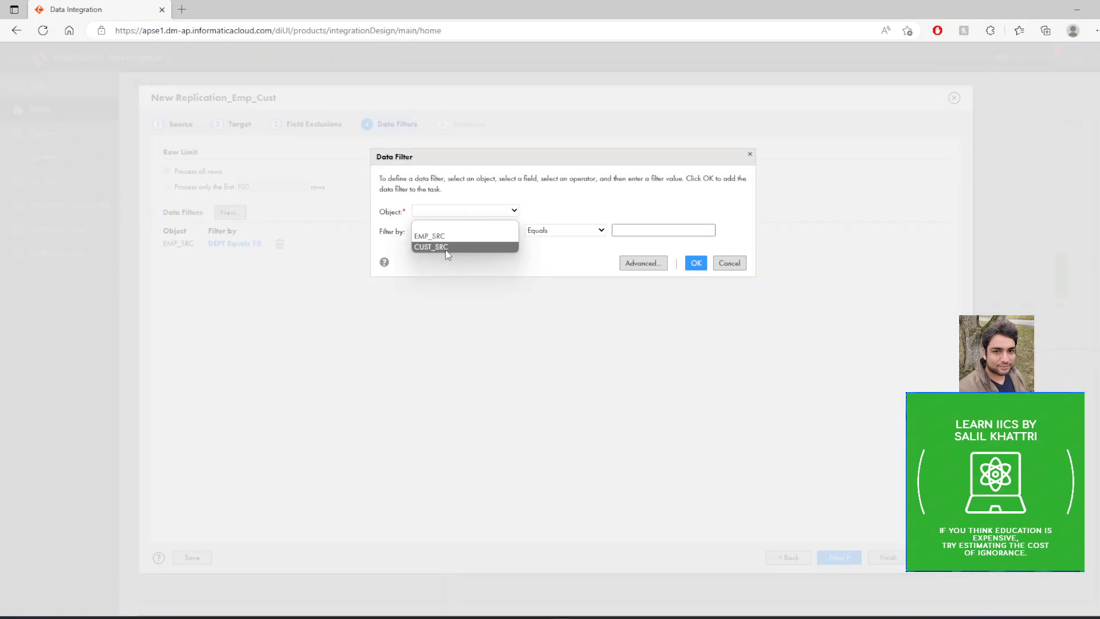
pyautogui.click(455, 232)
pyautogui.click(456, 232)
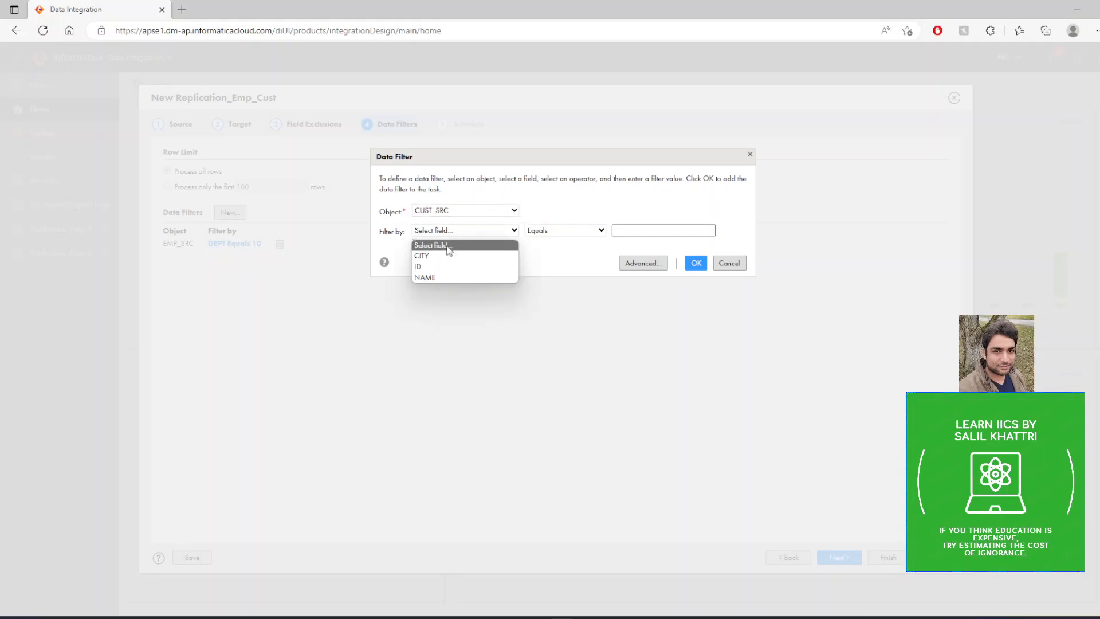
pyautogui.click(444, 254)
pyautogui.click(614, 231)
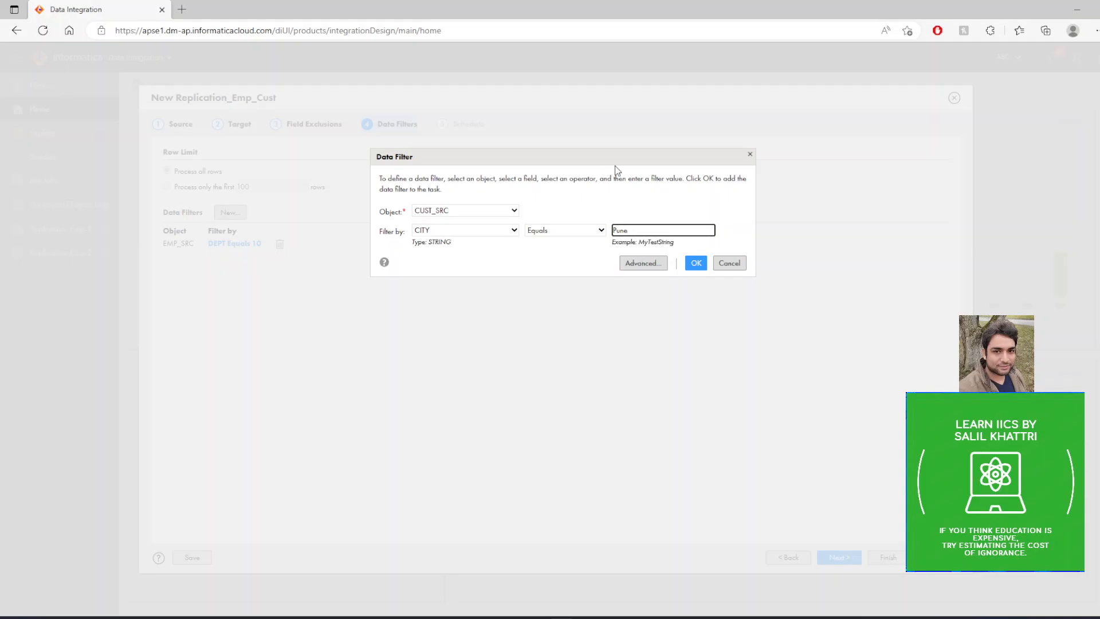
pyautogui.write('Pune')
pyautogui.click(695, 264)
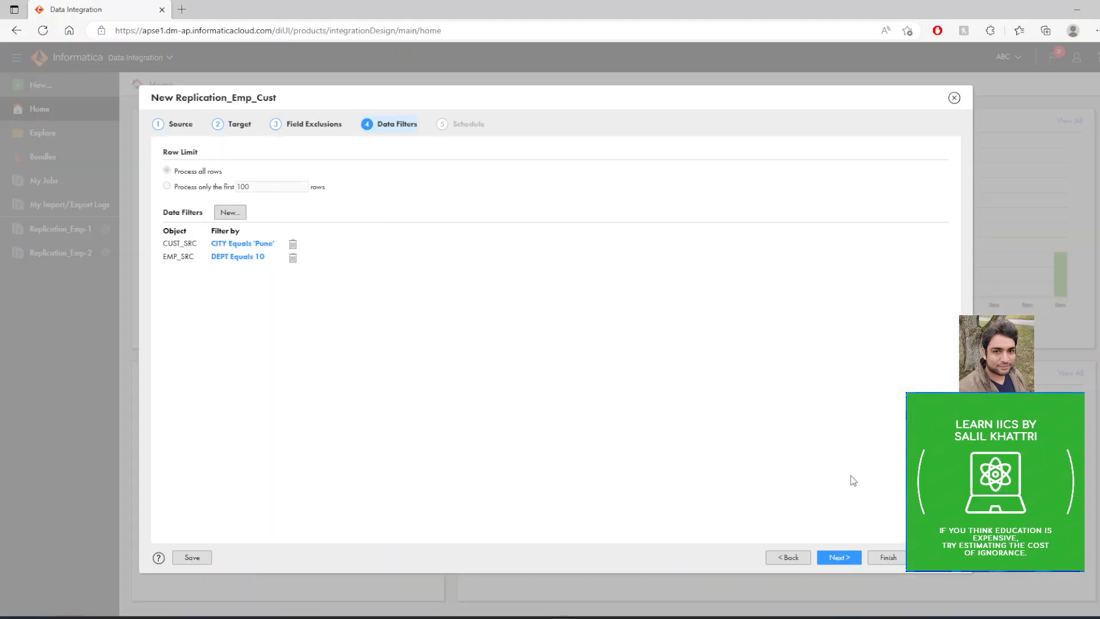
# Finish the replication task with the default schedule settings and run Replication_Emp_Cust.
pyautogui.click(837, 555)
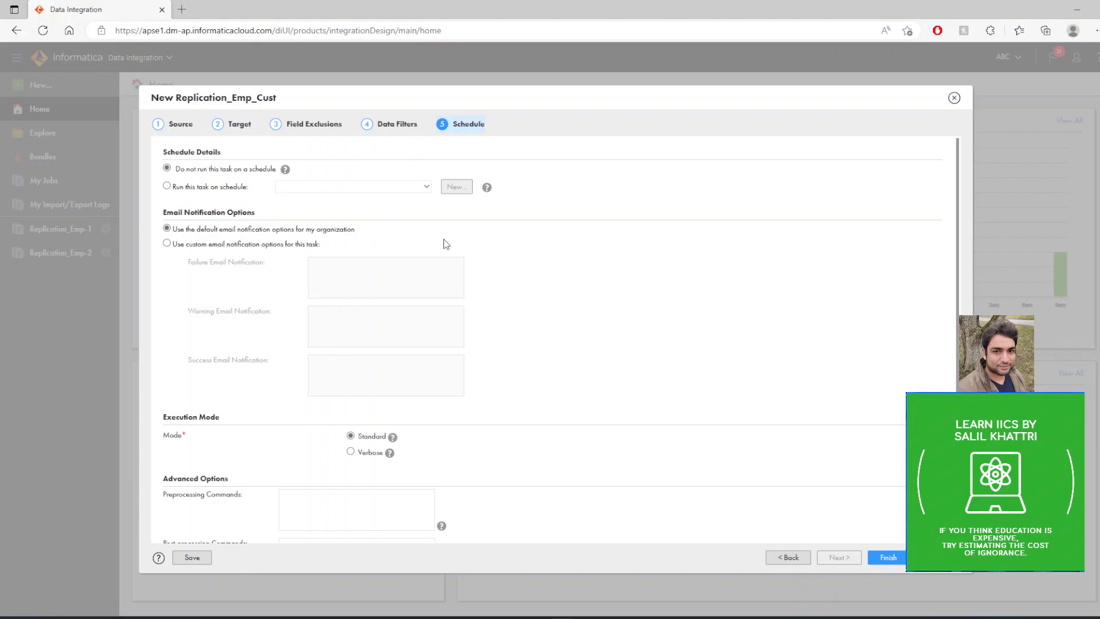
pyautogui.click(888, 557)
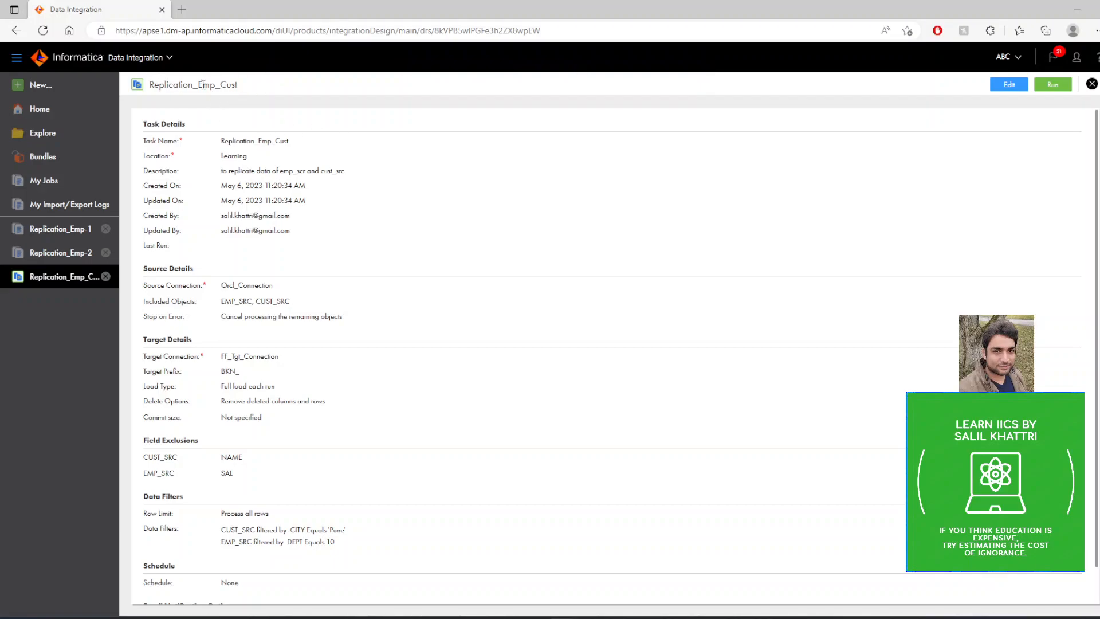
pyautogui.moveTo(204, 86); pyautogui.dragTo(241, 89)
pyautogui.click(381, 150)
pyautogui.click(1058, 89)
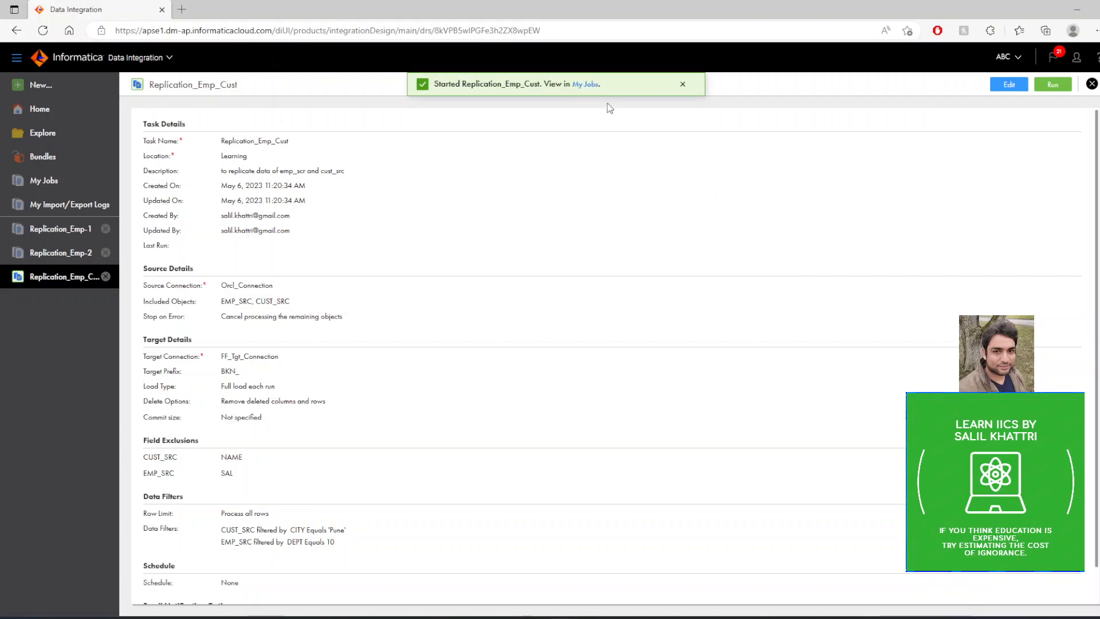
# Show the started Replication_Emp_Cust run in the job list and refresh its status.
pyautogui.click(586, 85)
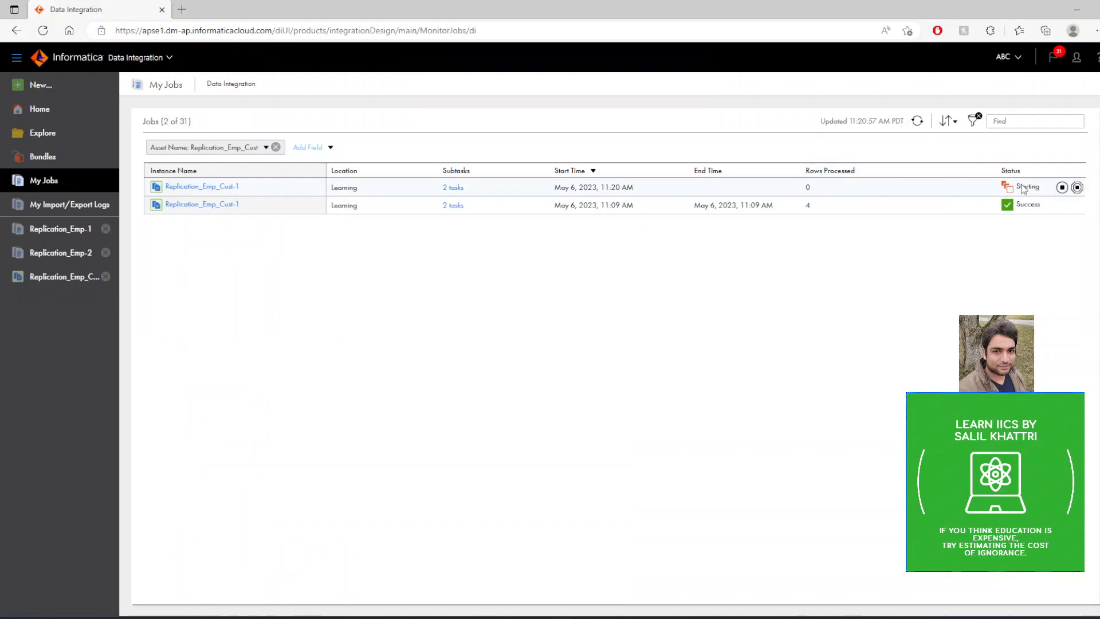
pyautogui.click(917, 122)
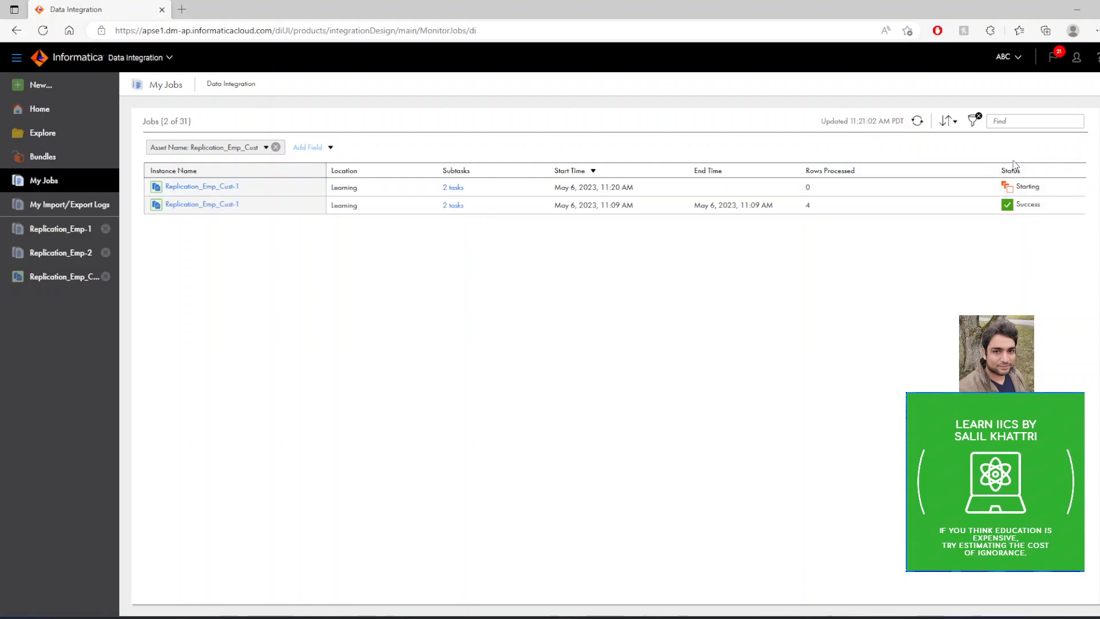
pyautogui.click(917, 122)
# Switch to Oracle SQL Developer, query emp_src and cust_src, and examine which source rows match the DEPT and CITY filters.
pyautogui.hotkey('alt', 'Tab')
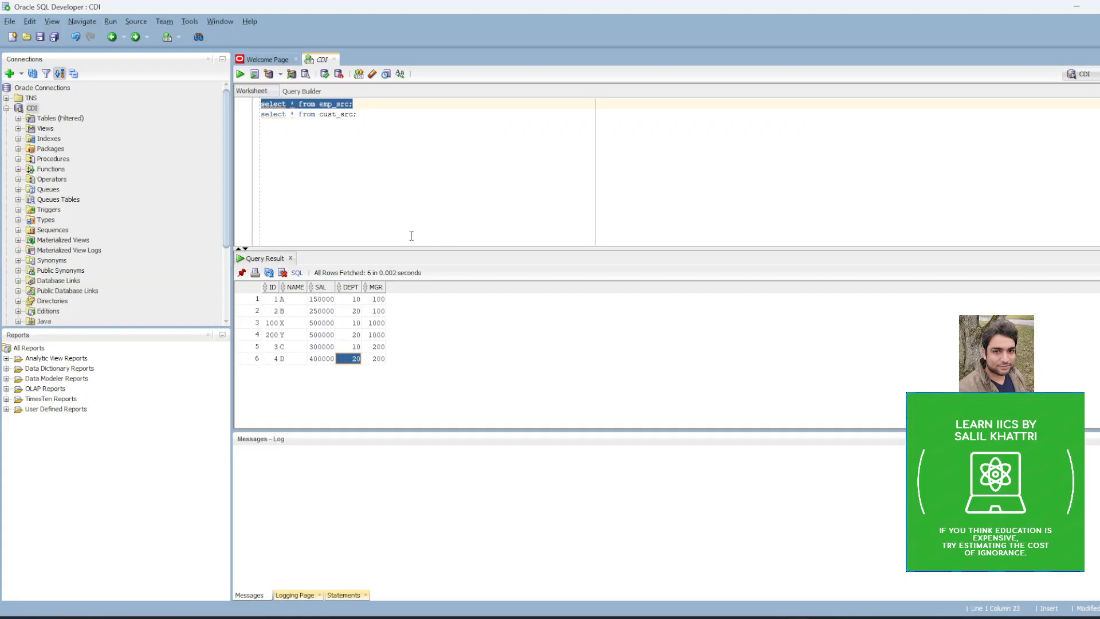
pyautogui.click(369, 180)
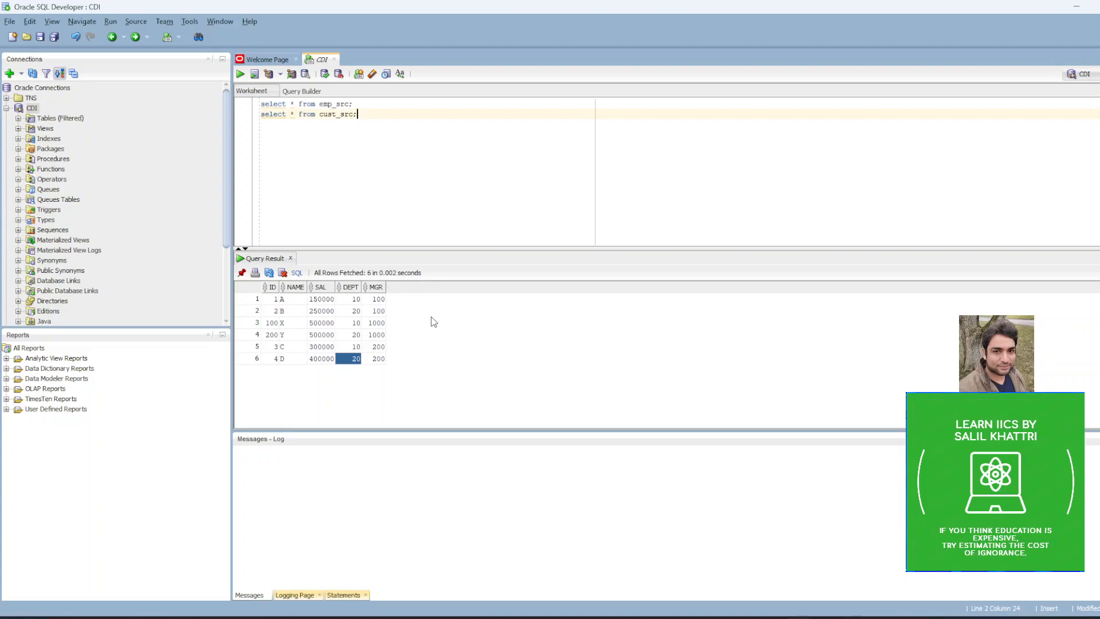
pyautogui.moveTo(358, 103); pyautogui.dragTo(248, 106)
pyautogui.hotkey('ctrl', 'Return')
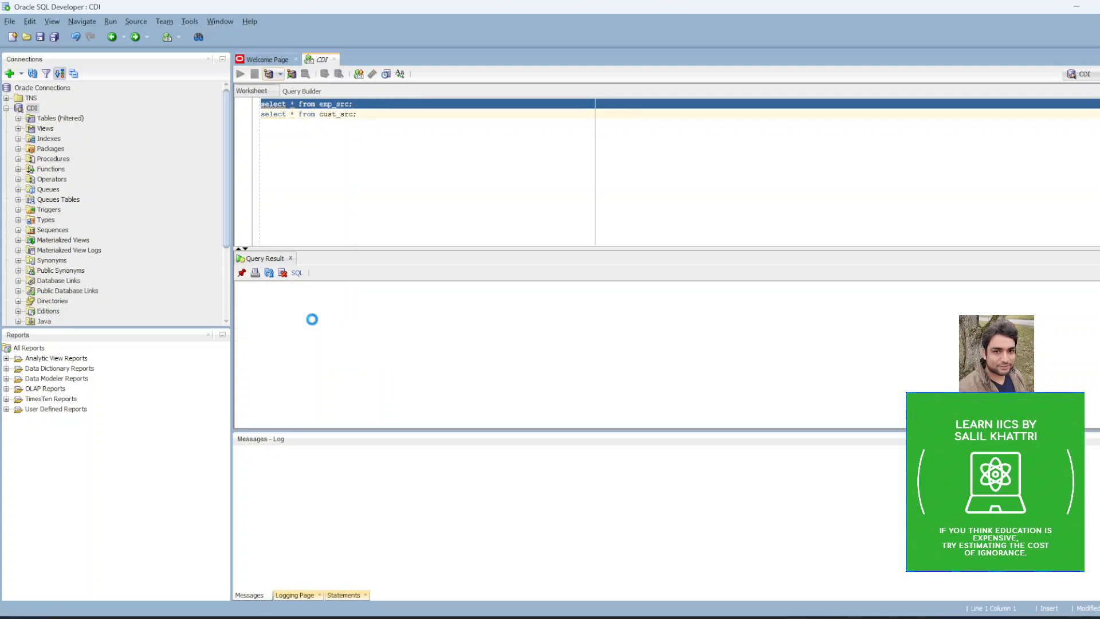
pyautogui.click(355, 301)
pyautogui.click(354, 322)
pyautogui.click(356, 348)
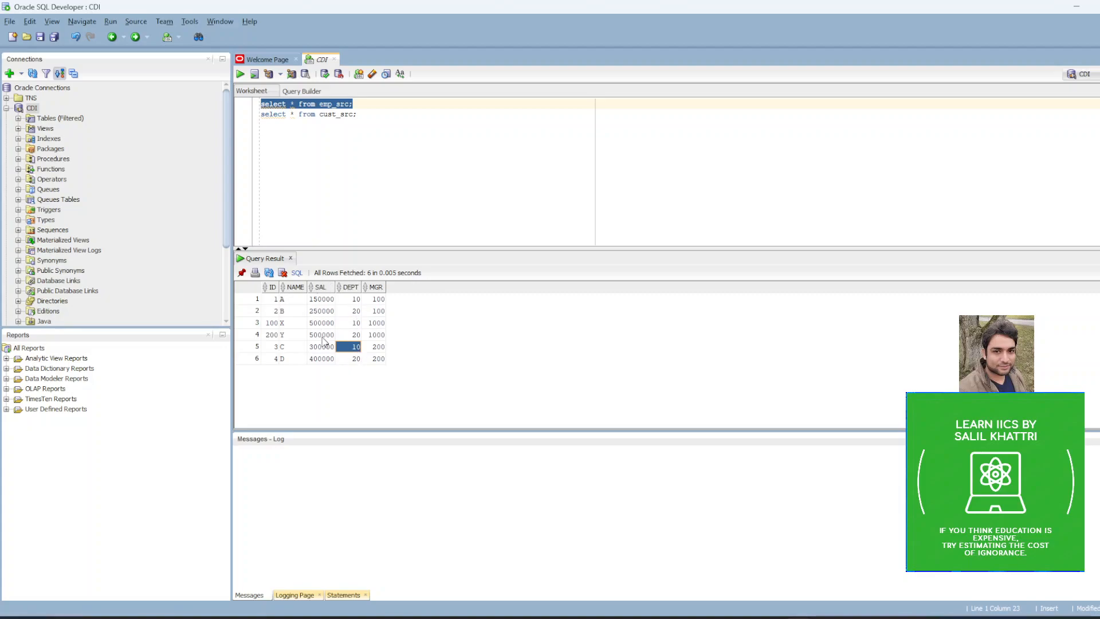
pyautogui.moveTo(358, 115); pyautogui.dragTo(258, 118)
pyautogui.click(240, 74)
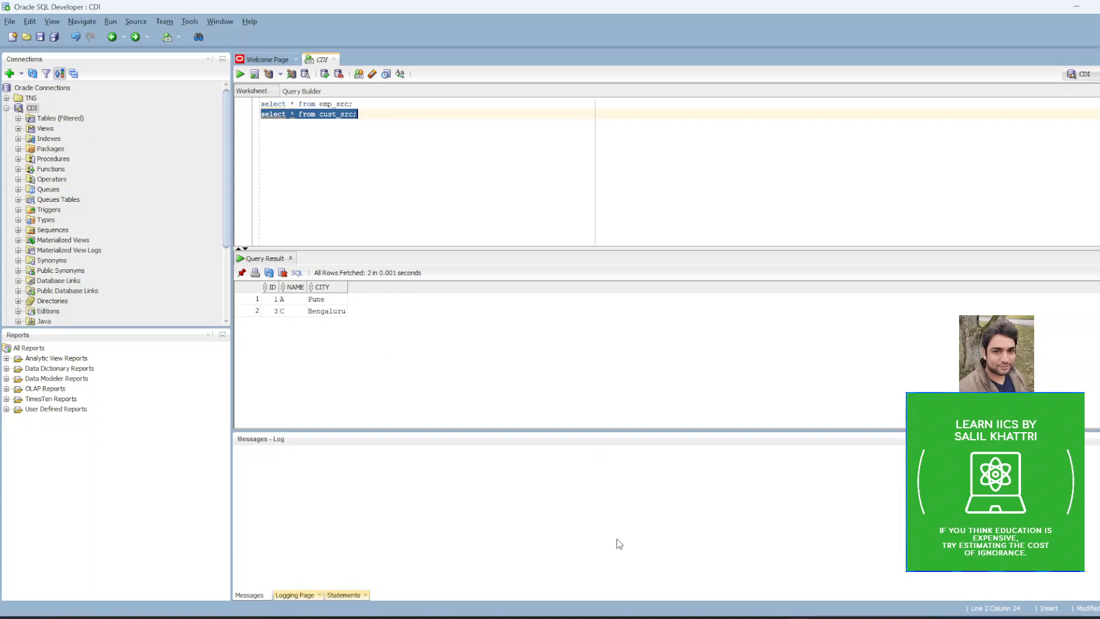
# Back in Informatica Data Integration, examine the rows processed by each subtask of the latest Replication_Emp_Cust run.
pyautogui.click(600, 617)
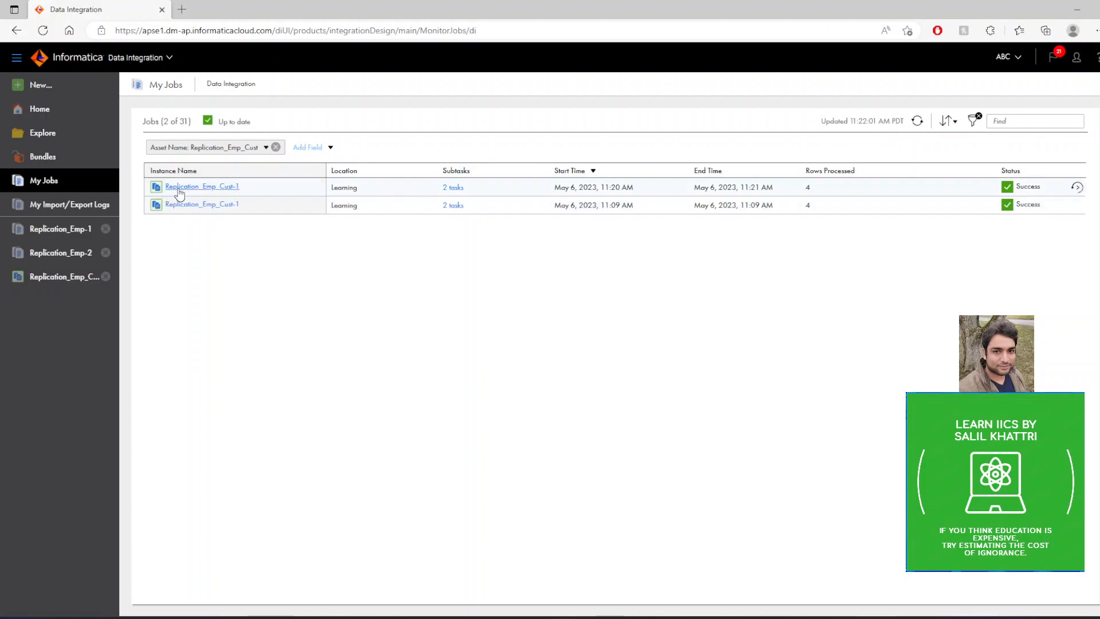
pyautogui.click(451, 188)
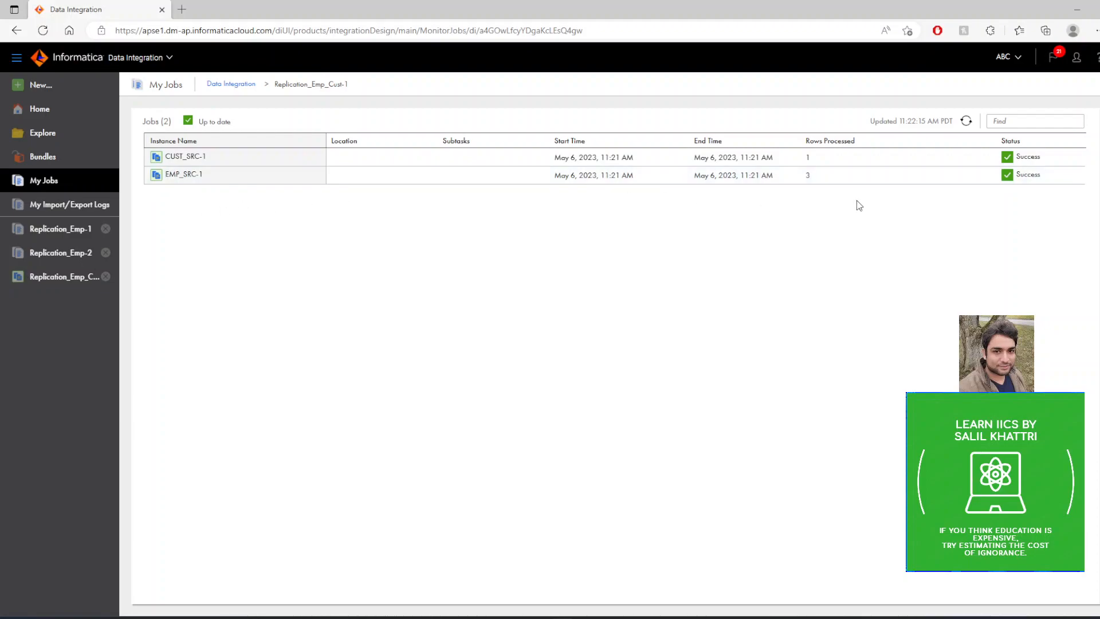
pyautogui.click(229, 85)
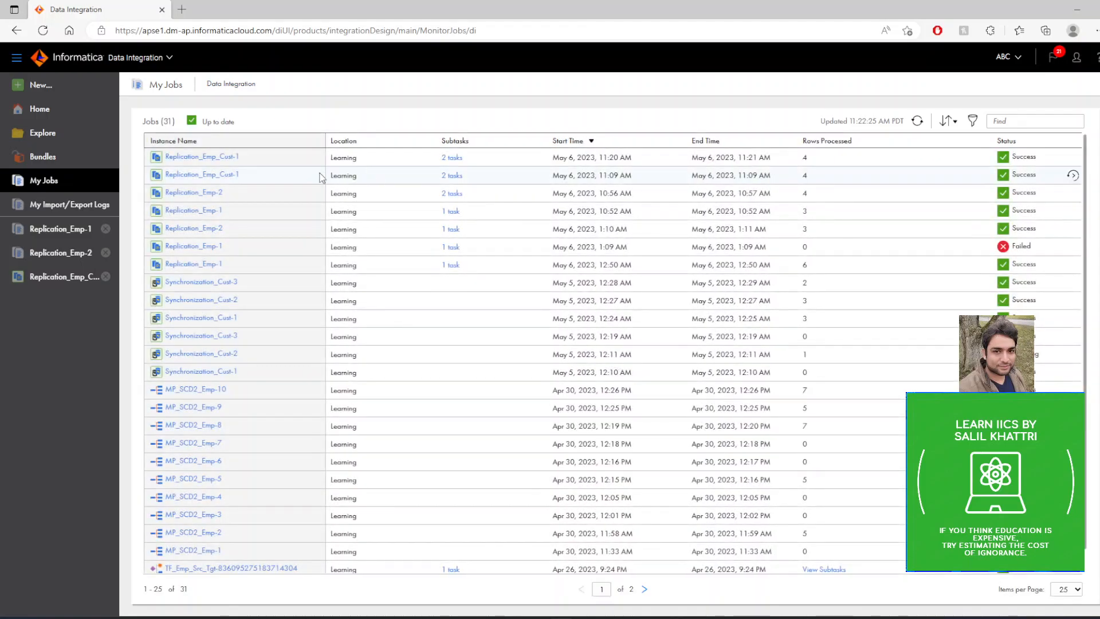
pyautogui.click(198, 158)
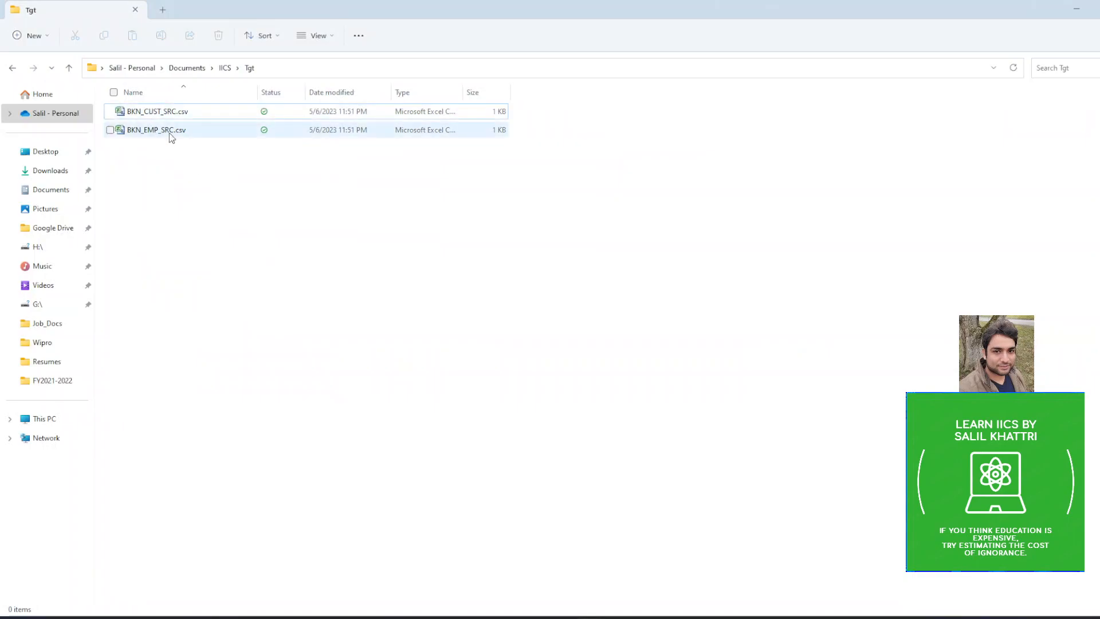
# Open BKN_EMP_SRC.csv from the Tgt folder in Excel, examine its columns and DEPT values, and close it.
pyautogui.doubleClick(164, 130)
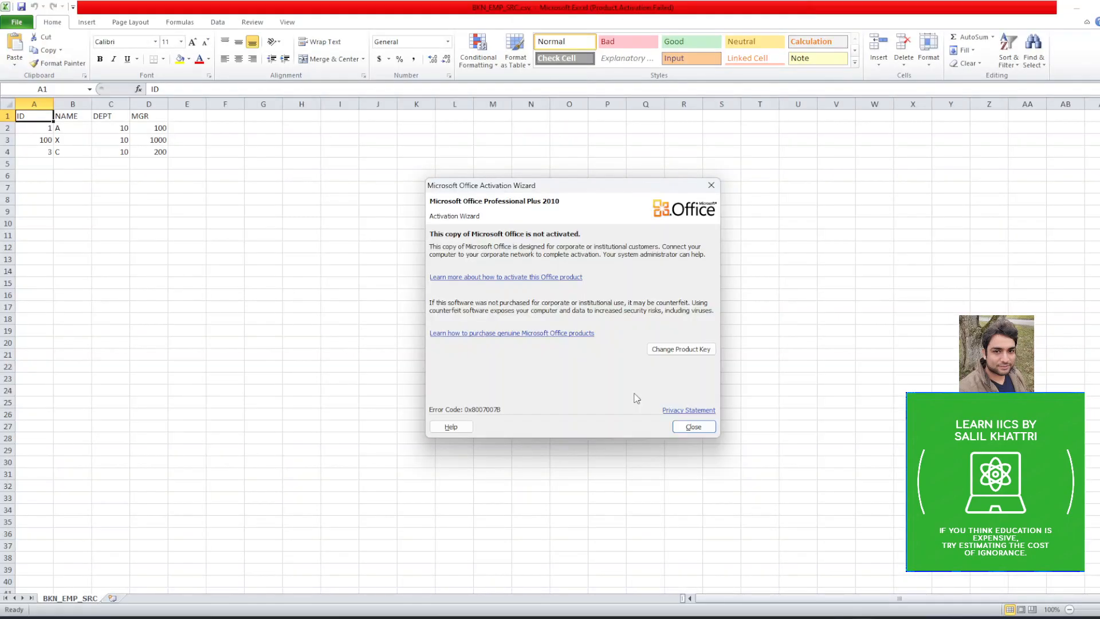
pyautogui.click(705, 424)
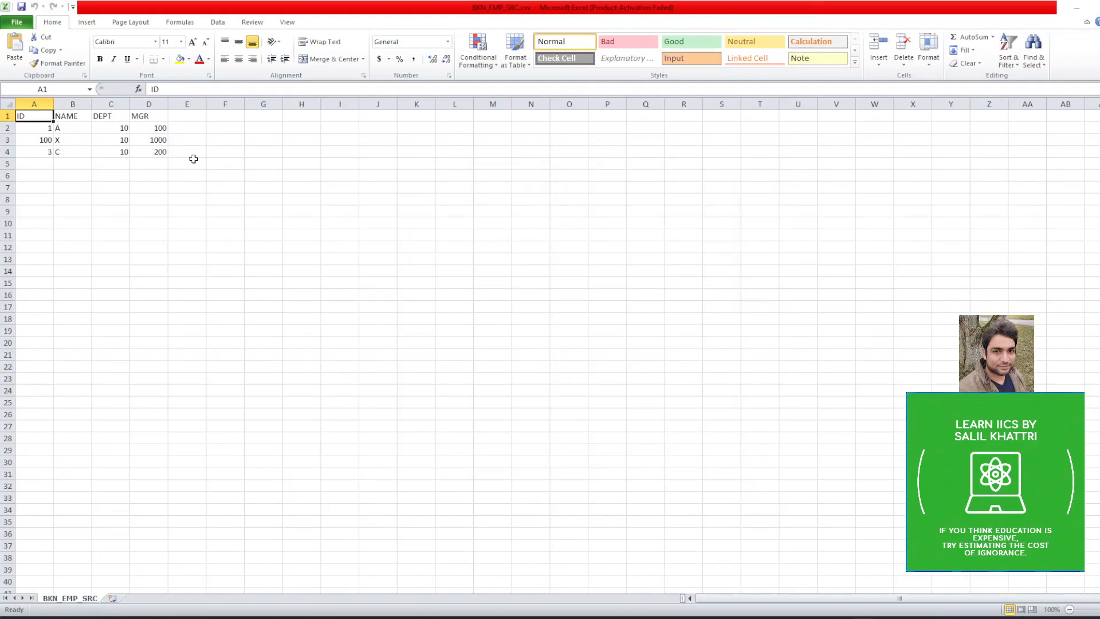
pyautogui.click(177, 115)
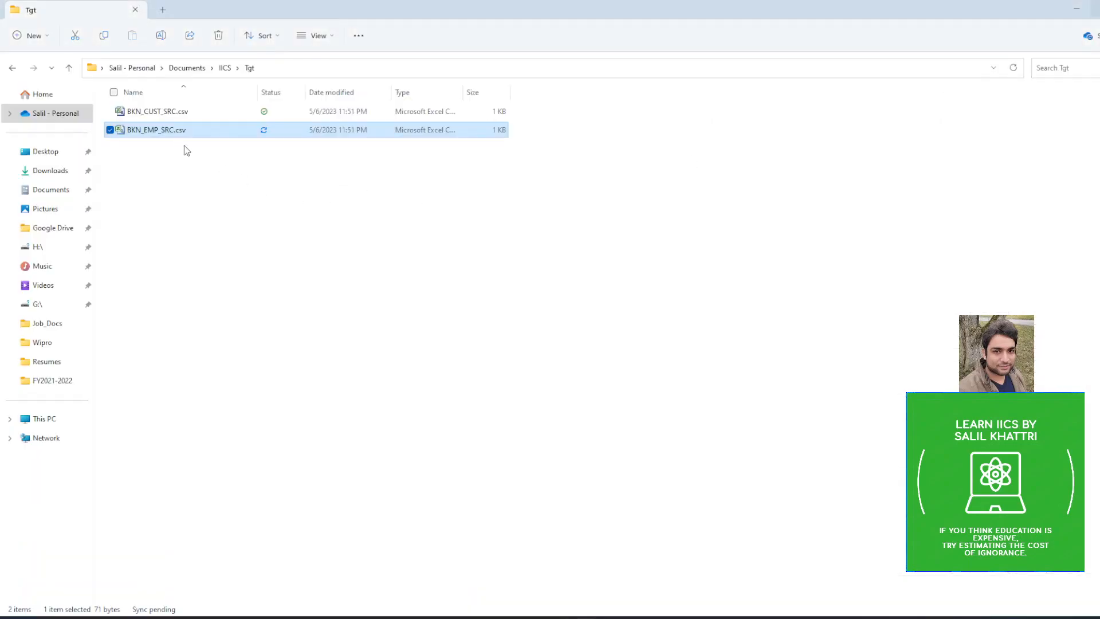
# Open BKN_CUST_SRC.csv from the Tgt folder, examine its columns and CITY values, and return to the Informatica Data Integration job details.
pyautogui.click(166, 116)
pyautogui.doubleClick(166, 116)
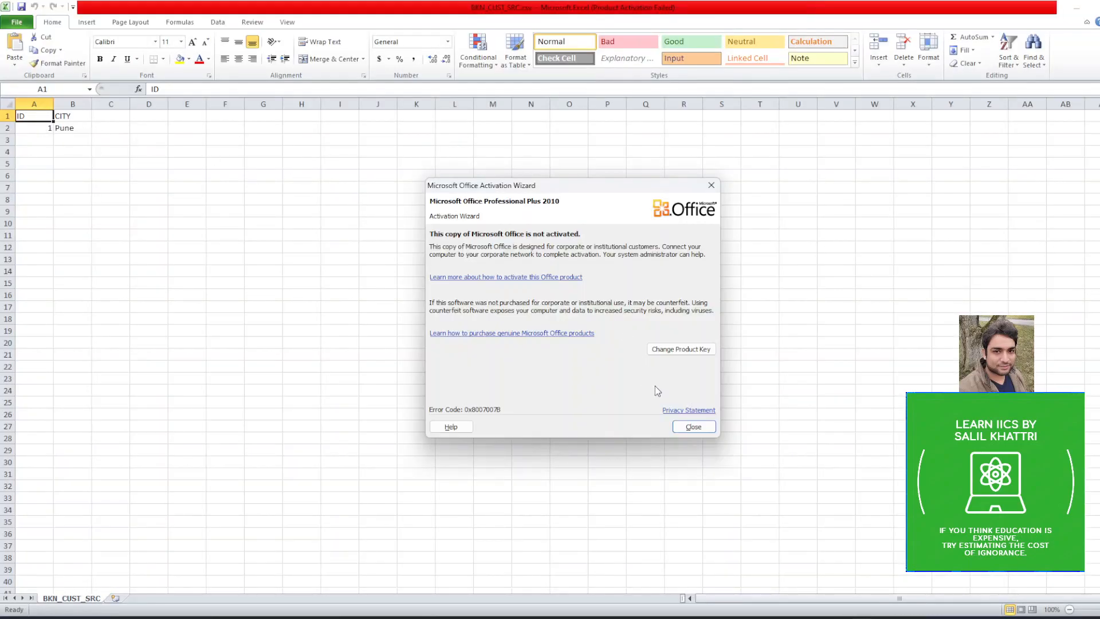
pyautogui.click(681, 425)
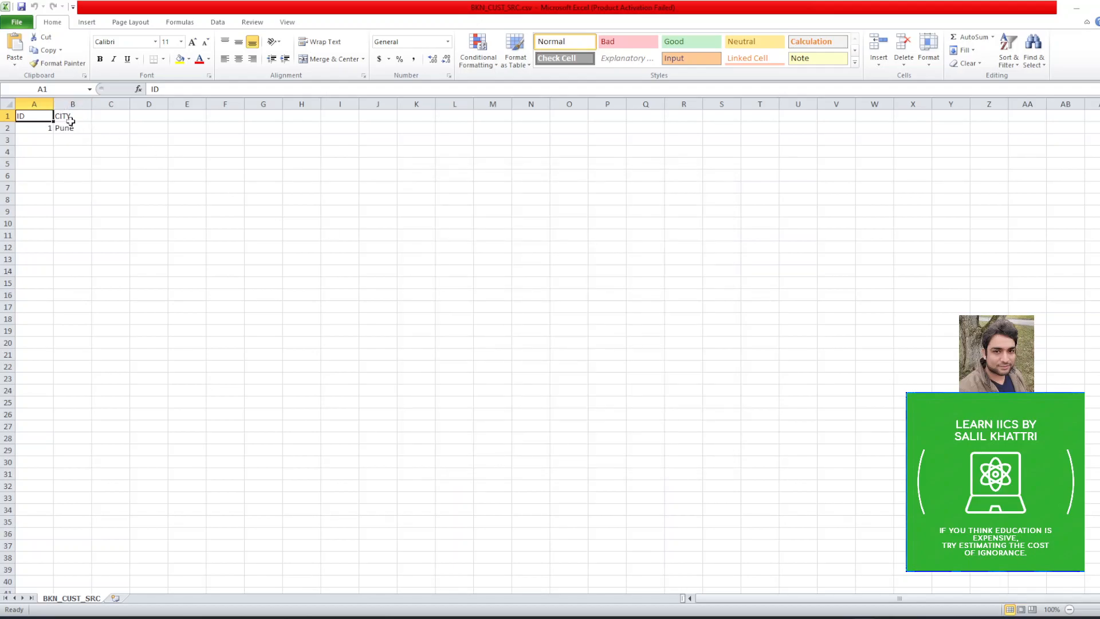
pyautogui.click(71, 128)
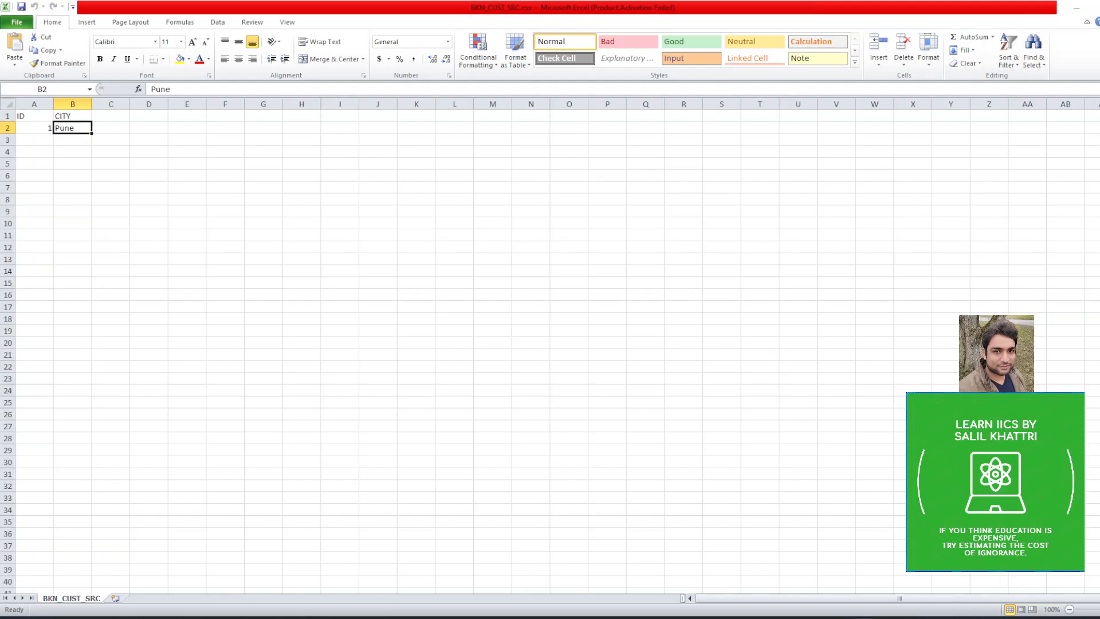
pyautogui.click(1098, 8)
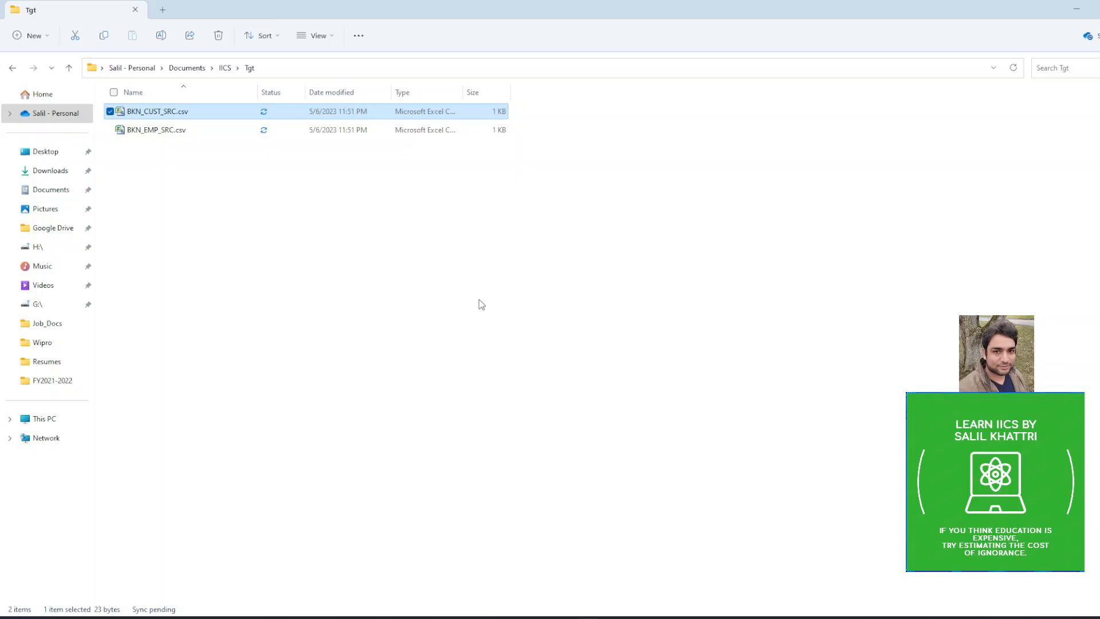
pyautogui.click(176, 159)
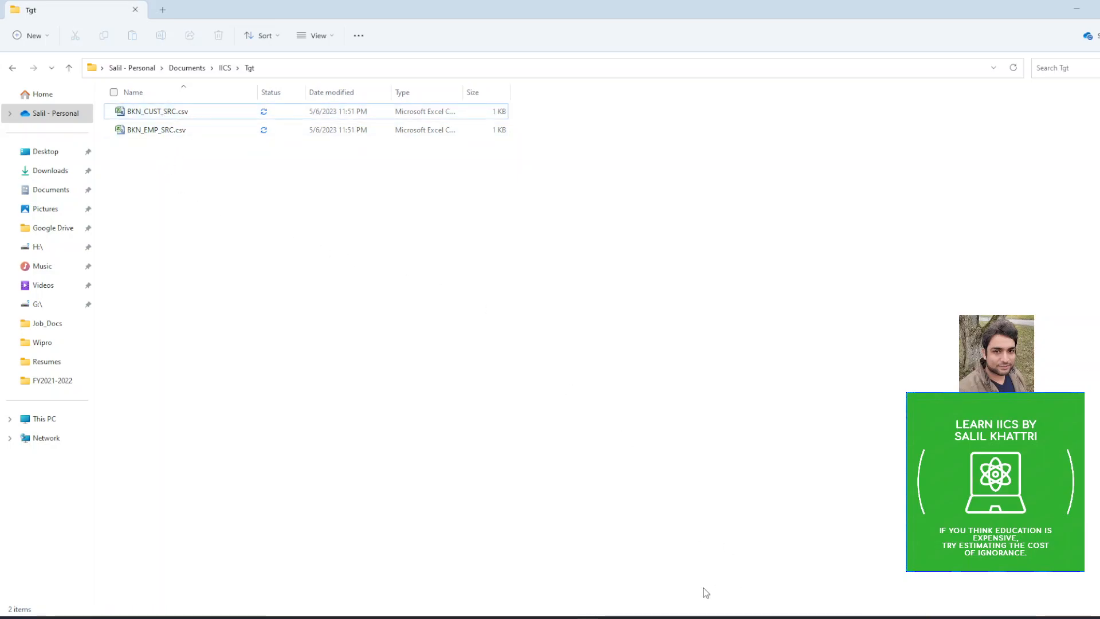
pyautogui.click(602, 617)
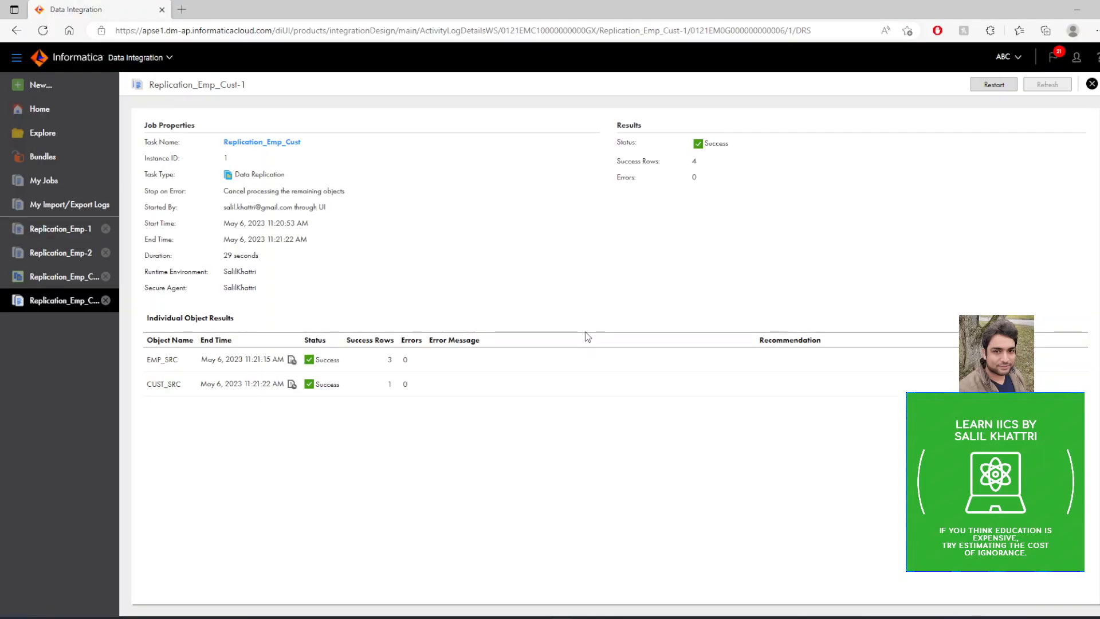